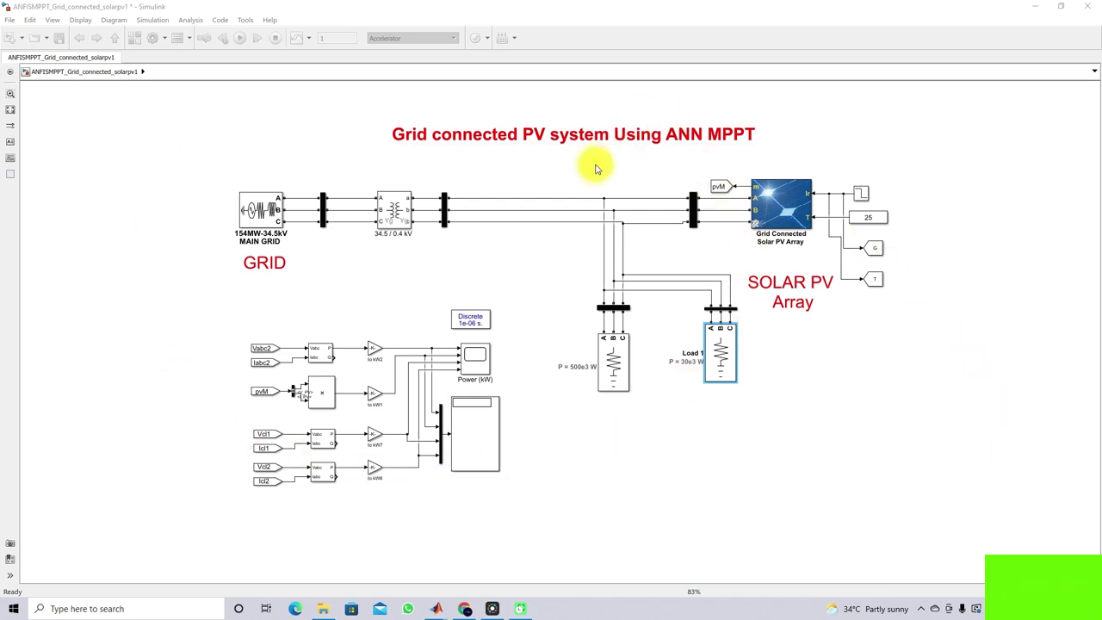
Point out the 154MW main grid, 34.5/0.4 kV transformer, 500e3 W load and Load 1 blocks
click(257, 217)
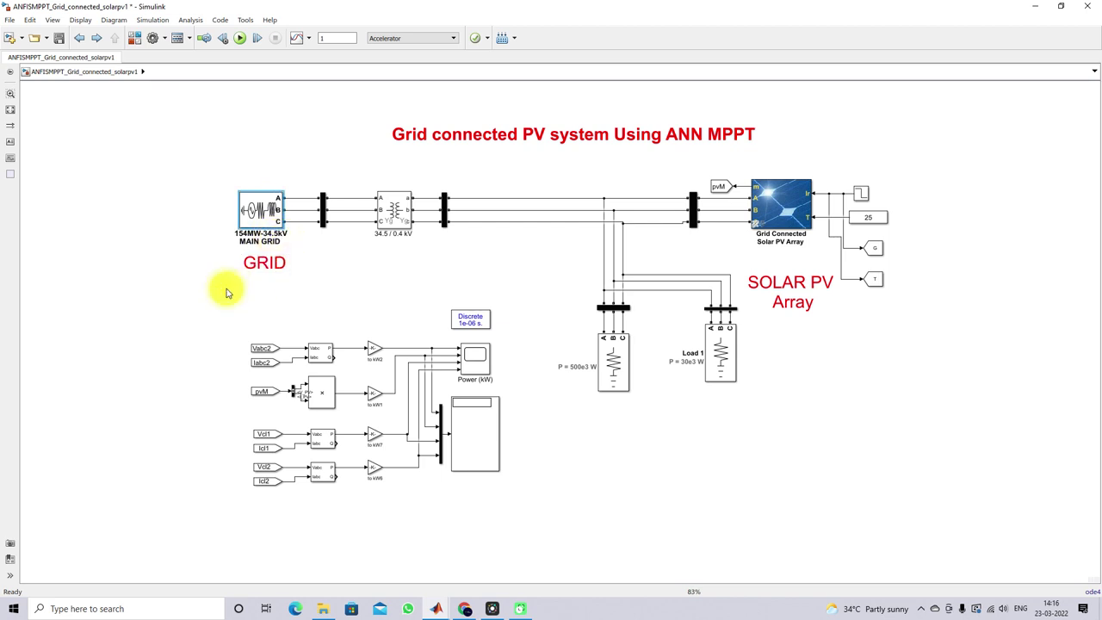
click(391, 229)
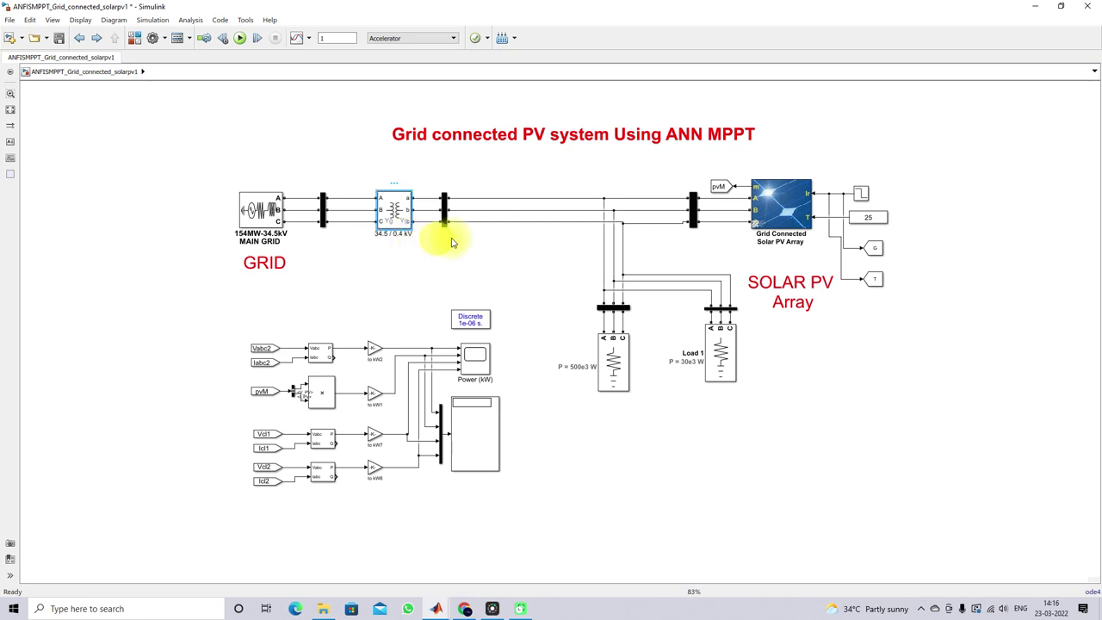
click(608, 367)
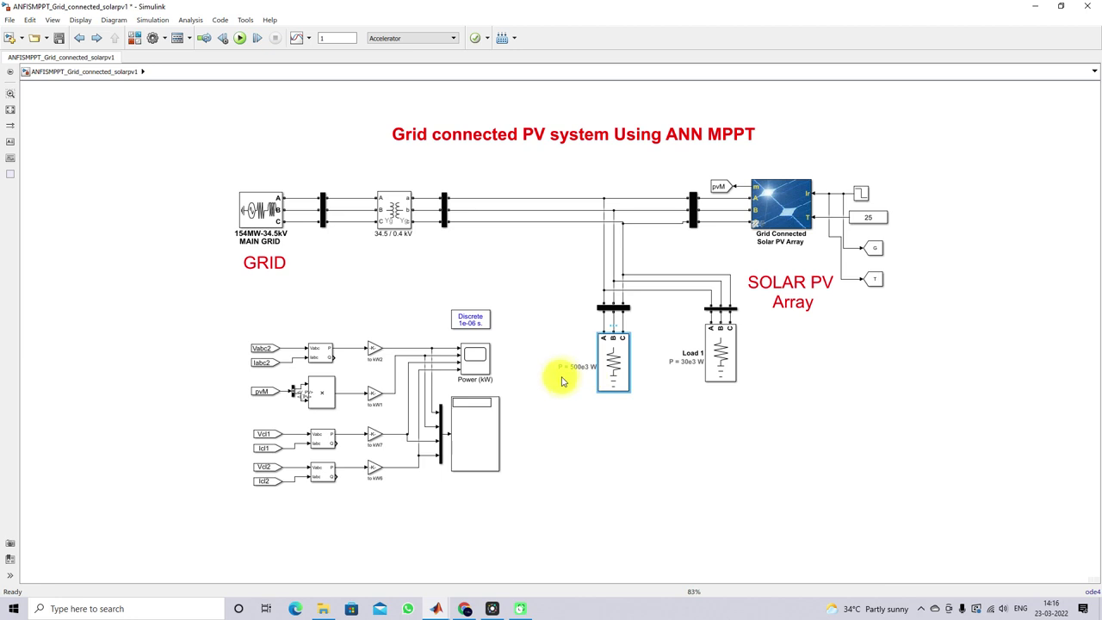
click(716, 360)
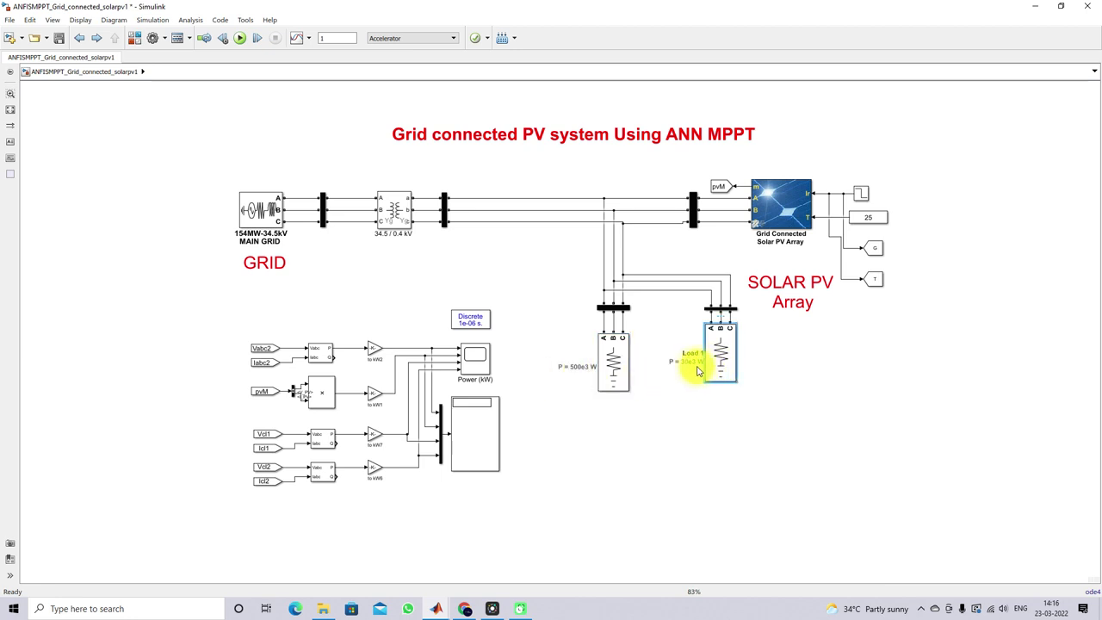
Inspect the 500e3 W load and Load 1 settings, noting the 400 V nominal voltage
double_click(613, 360)
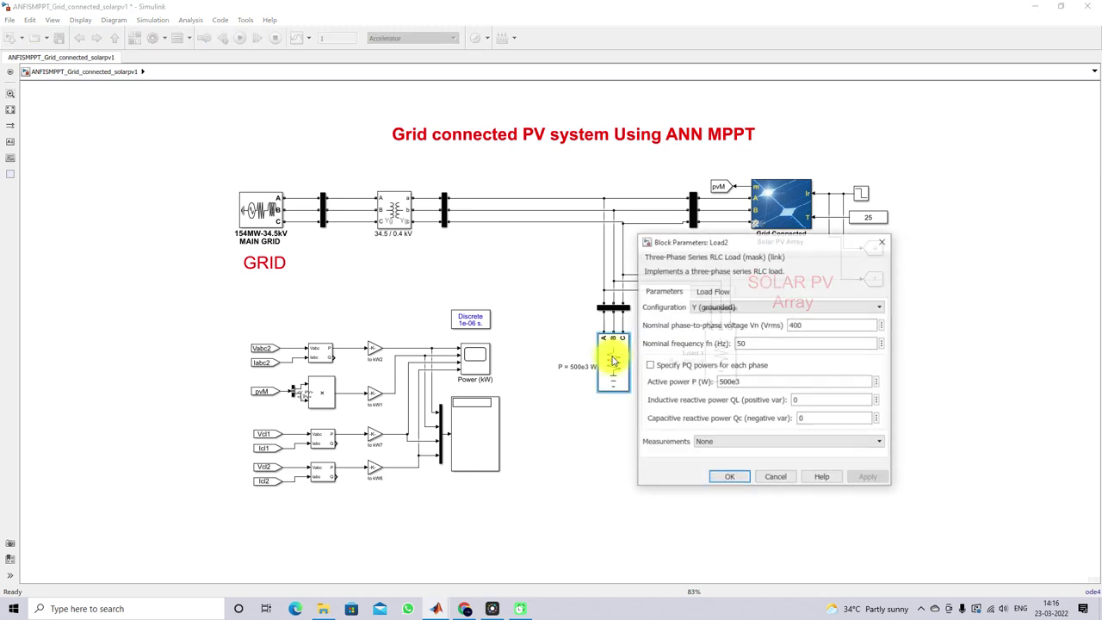
click(726, 479)
double_click(720, 361)
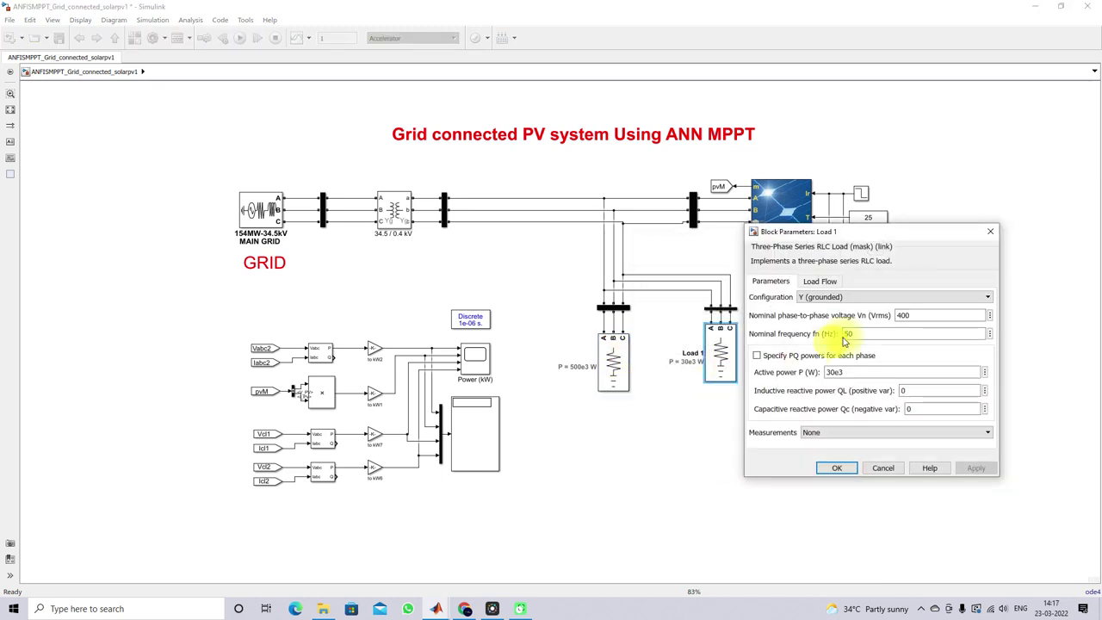
double_click(903, 315)
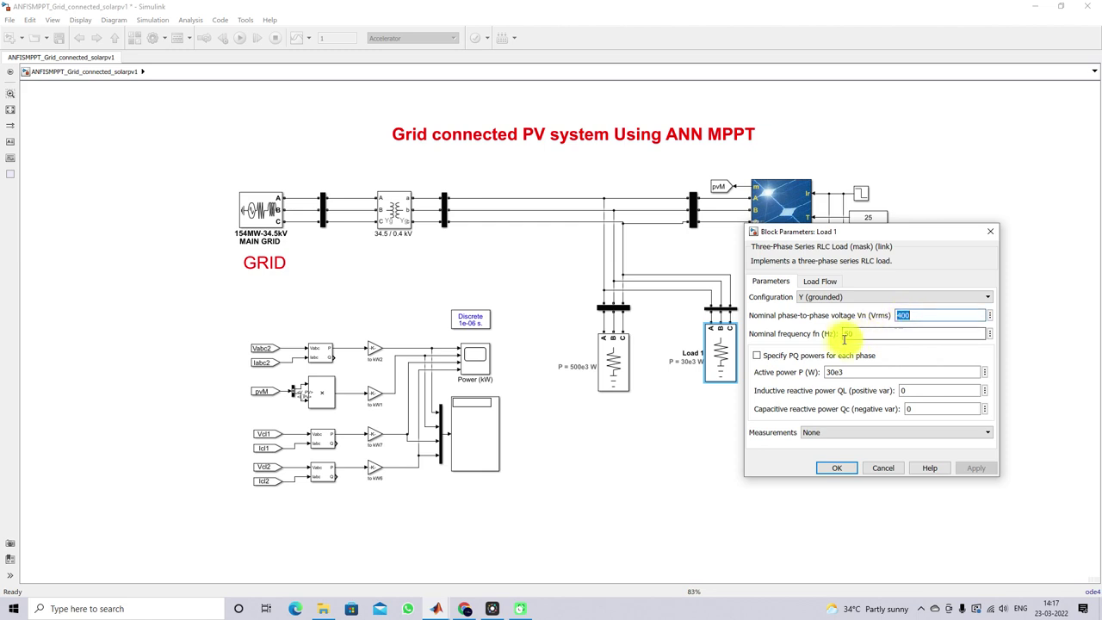
click(836, 467)
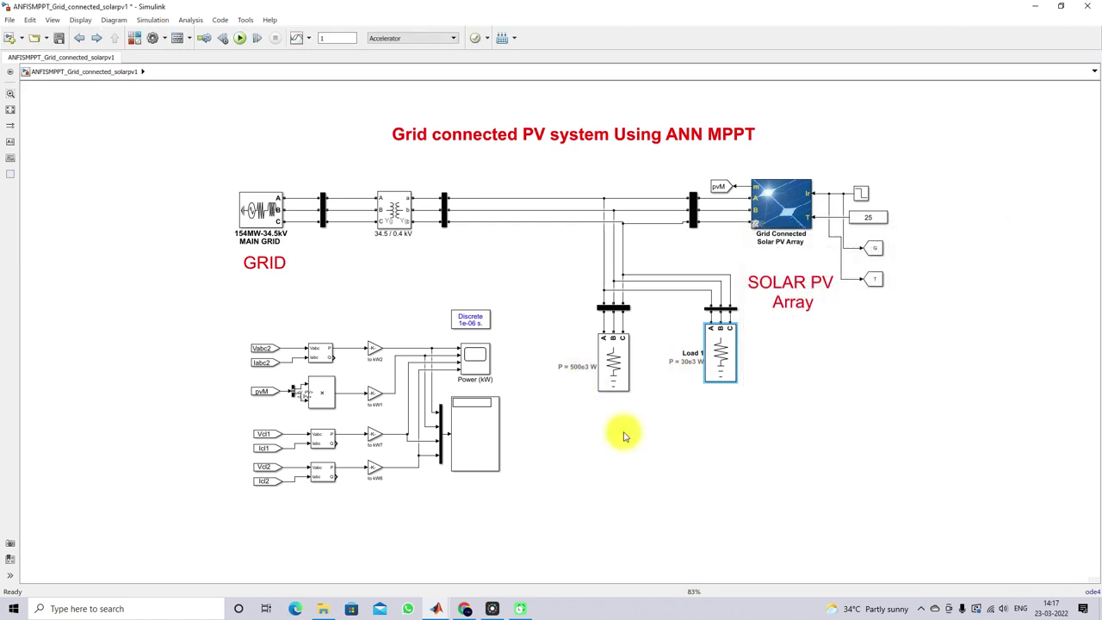
Review the Grid Connected Solar PV Array settings: 400 Vrms grid voltage and 50 Hz frequency
click(770, 217)
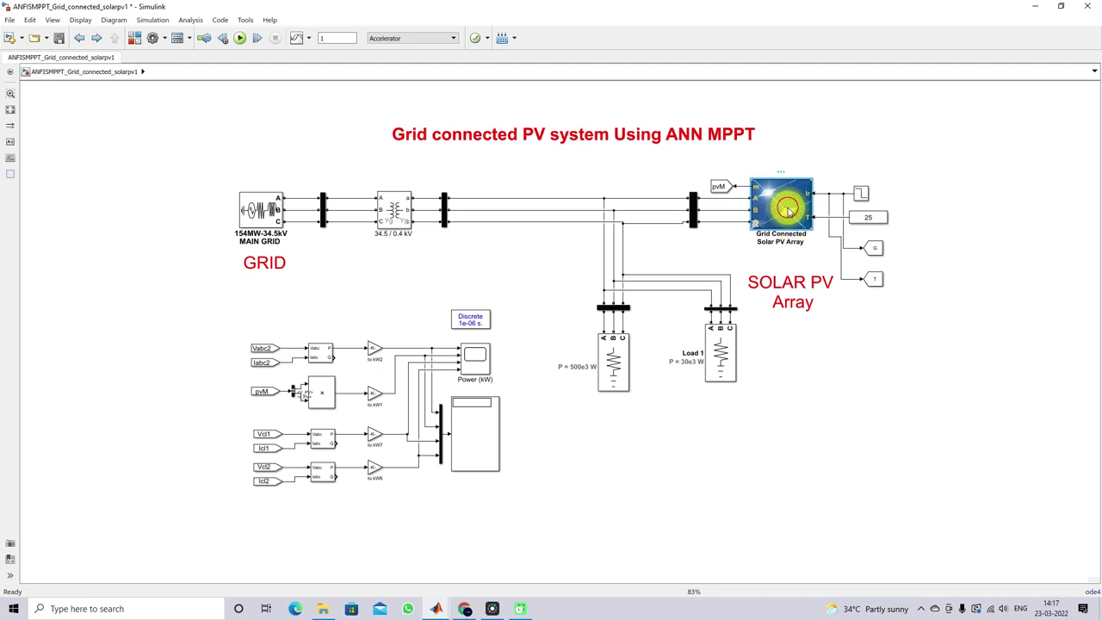
double_click(788, 210)
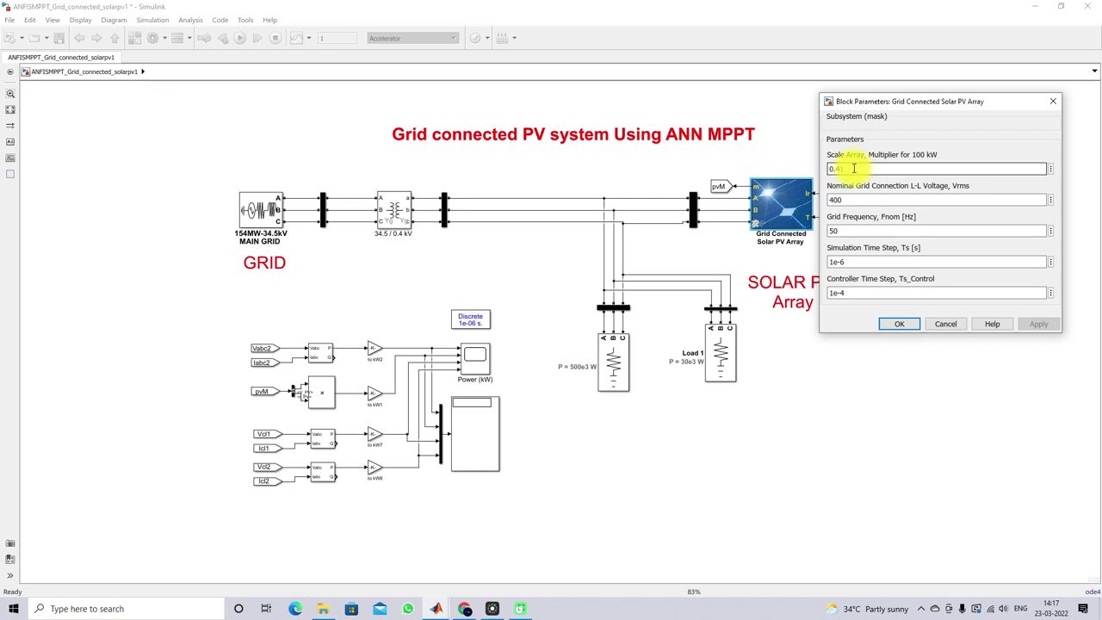
double_click(852, 199)
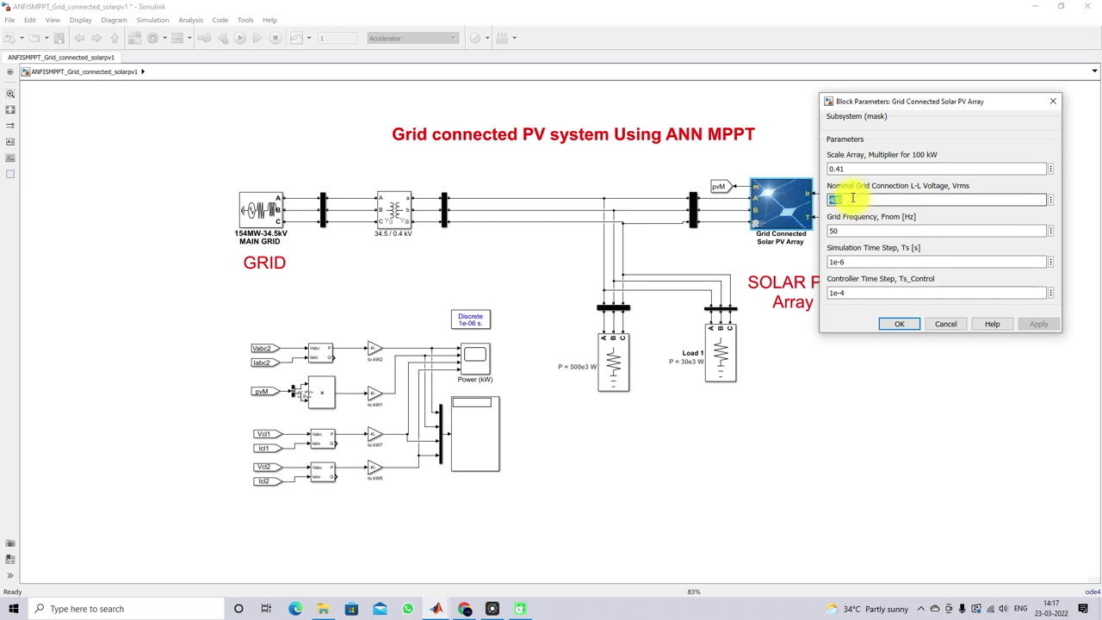
double_click(854, 230)
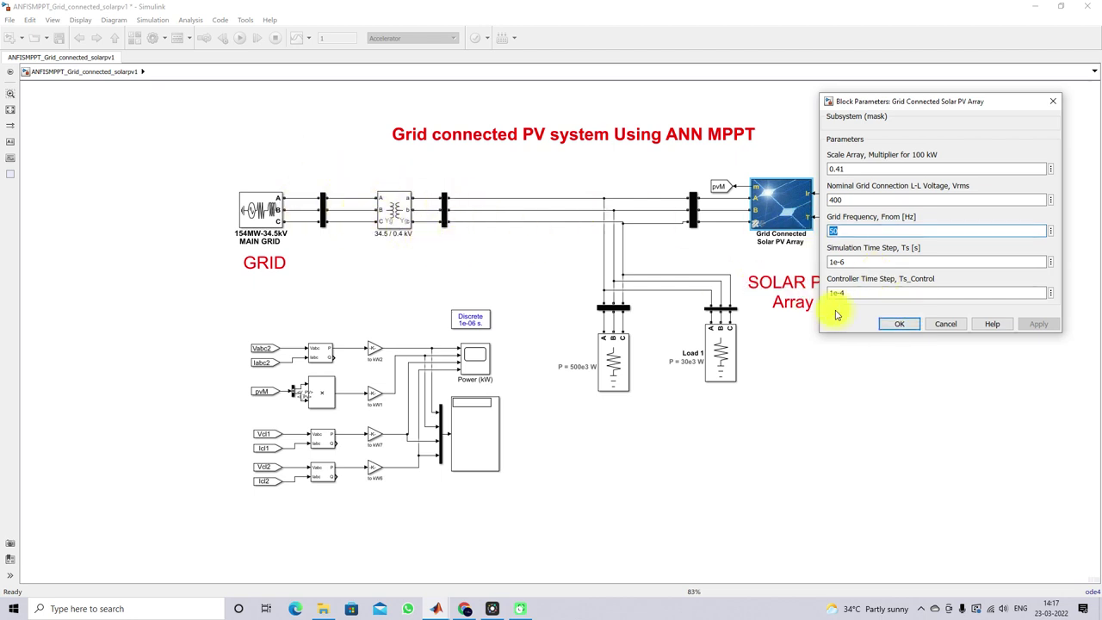
click(892, 323)
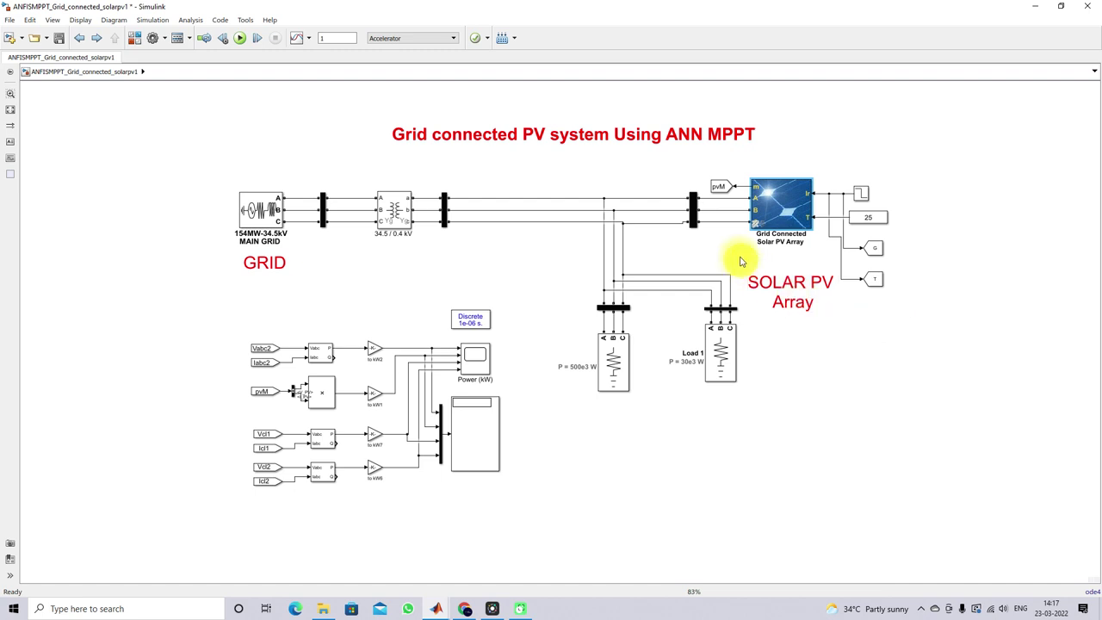
Open the PV Array block parameters inside the subsystem, highlighting 7 modules per string
double_click(764, 216)
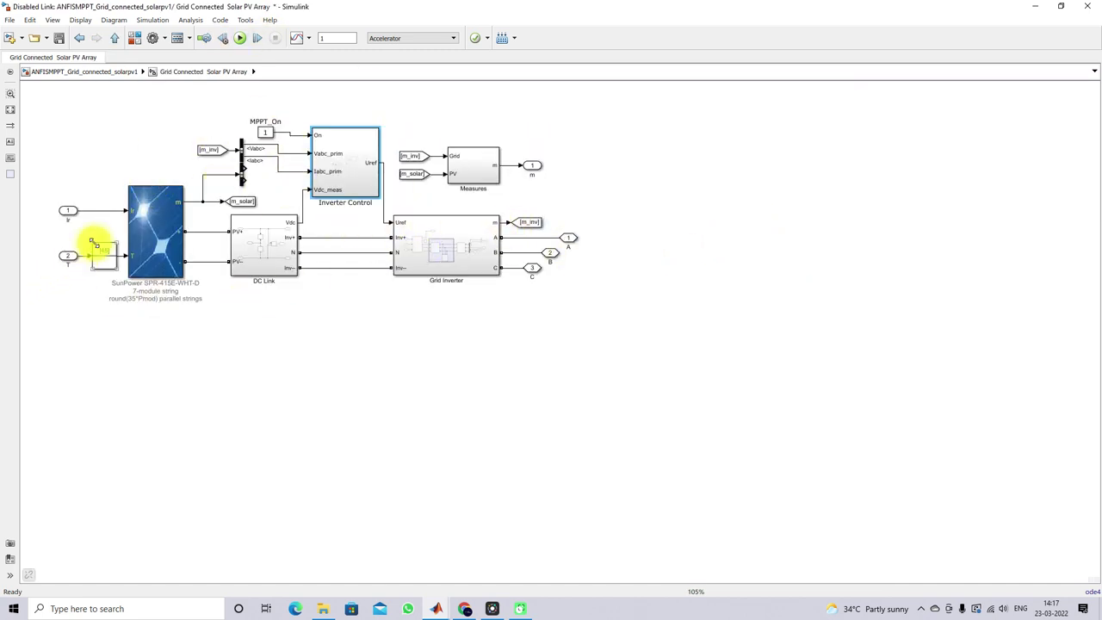
double_click(160, 260)
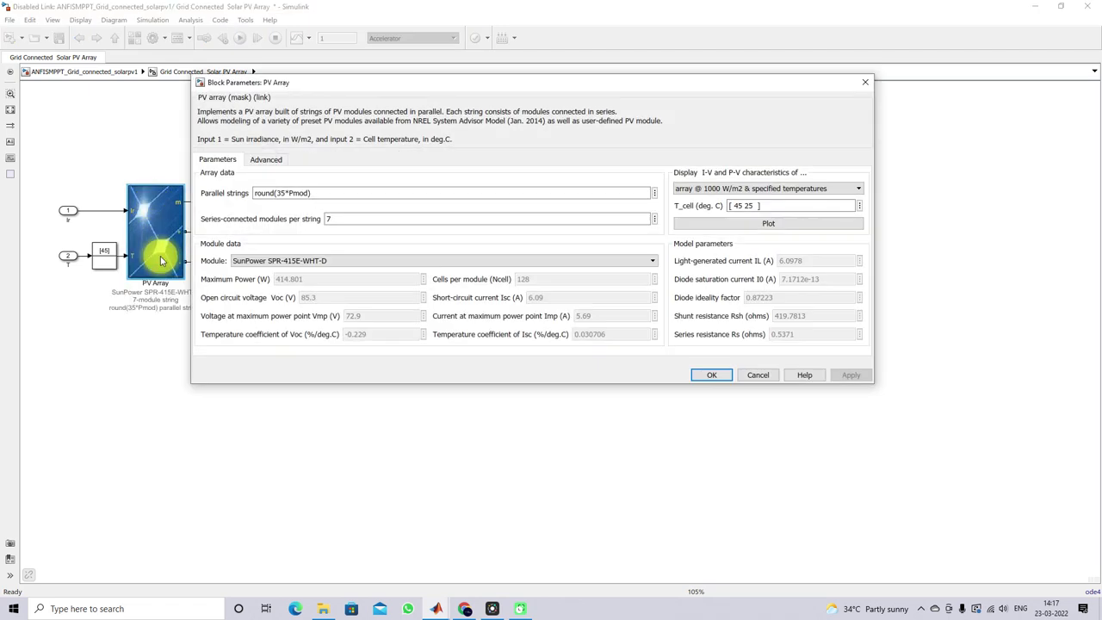
drag(373, 222, 262, 226)
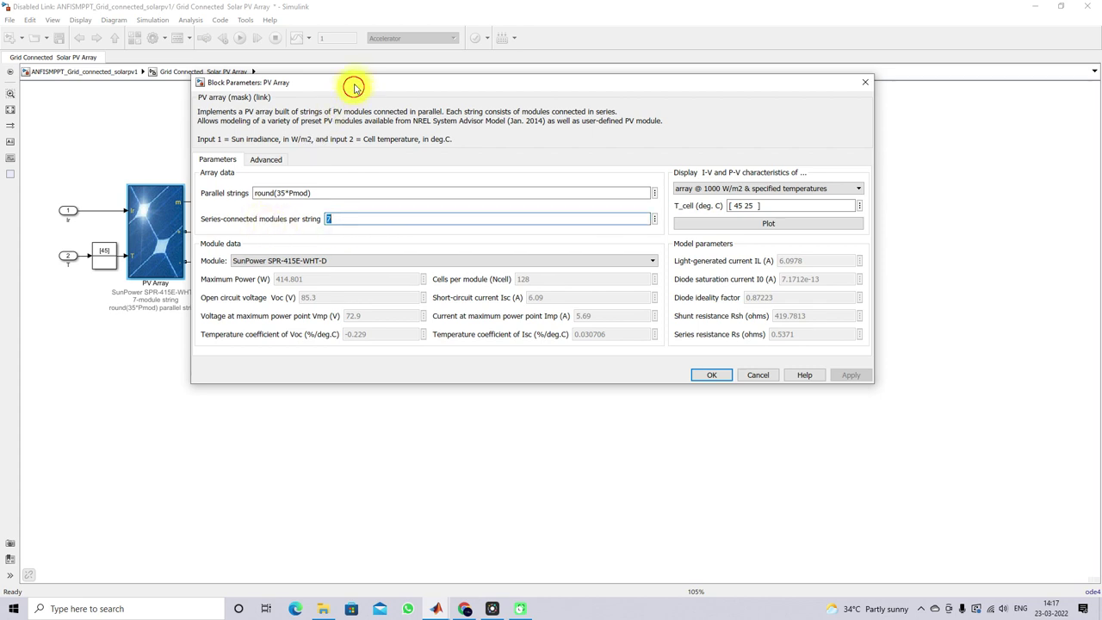
drag(356, 83, 354, 65)
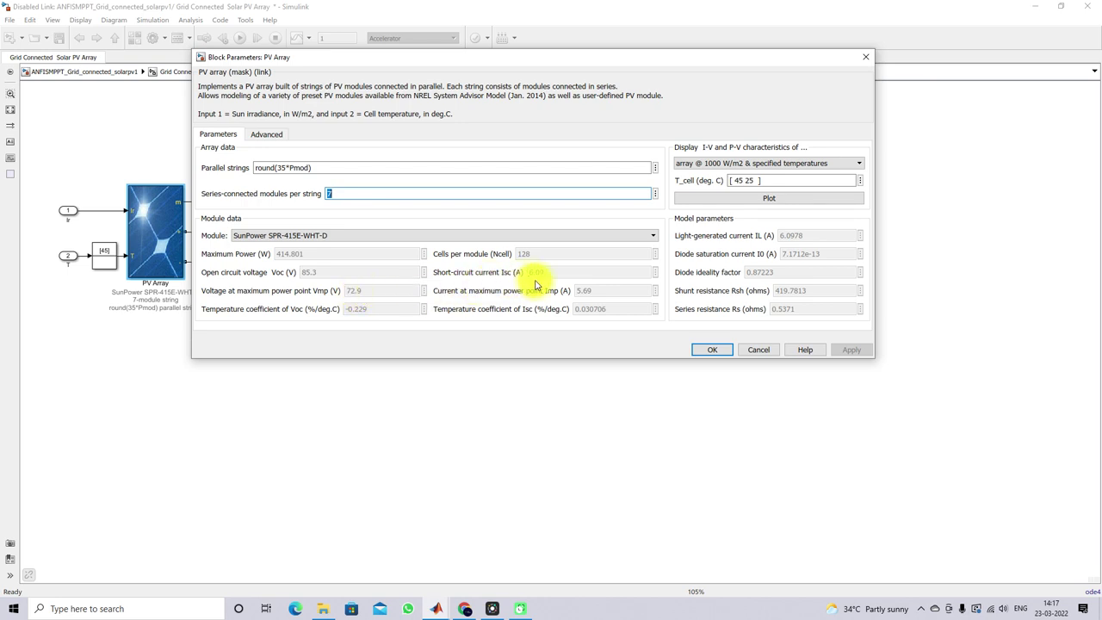
Mark up Isc 6.09, Imp 5.69, temperature coefficients -0.229 and 0.030706, and 7 modules per string
key(ctrl+p)
drag(523, 279, 602, 296)
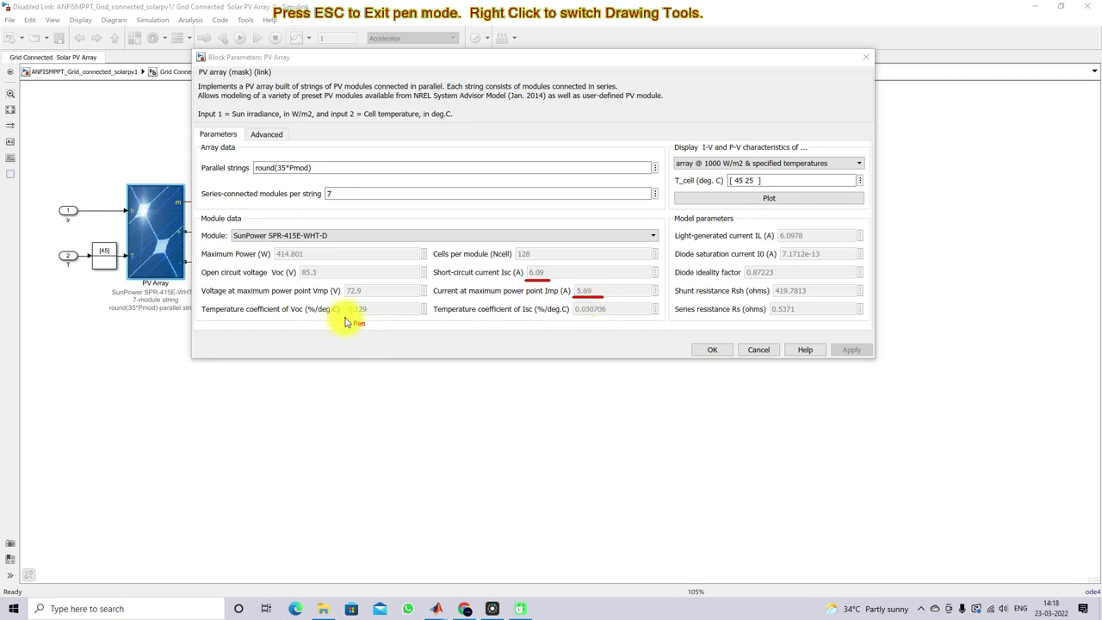
drag(342, 317, 381, 317)
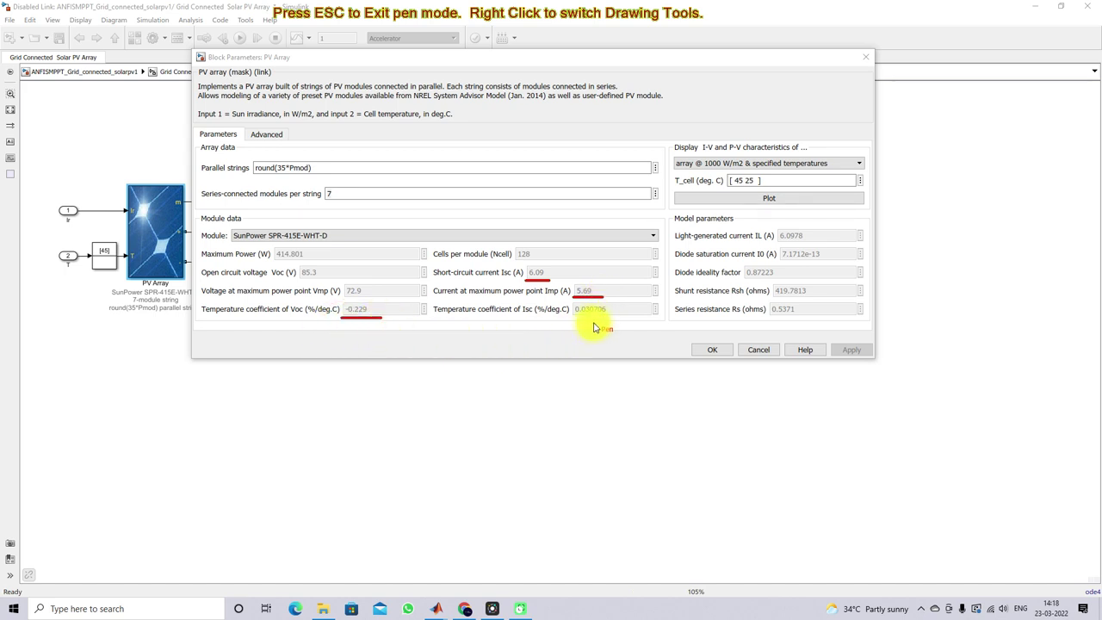
drag(582, 319, 617, 318)
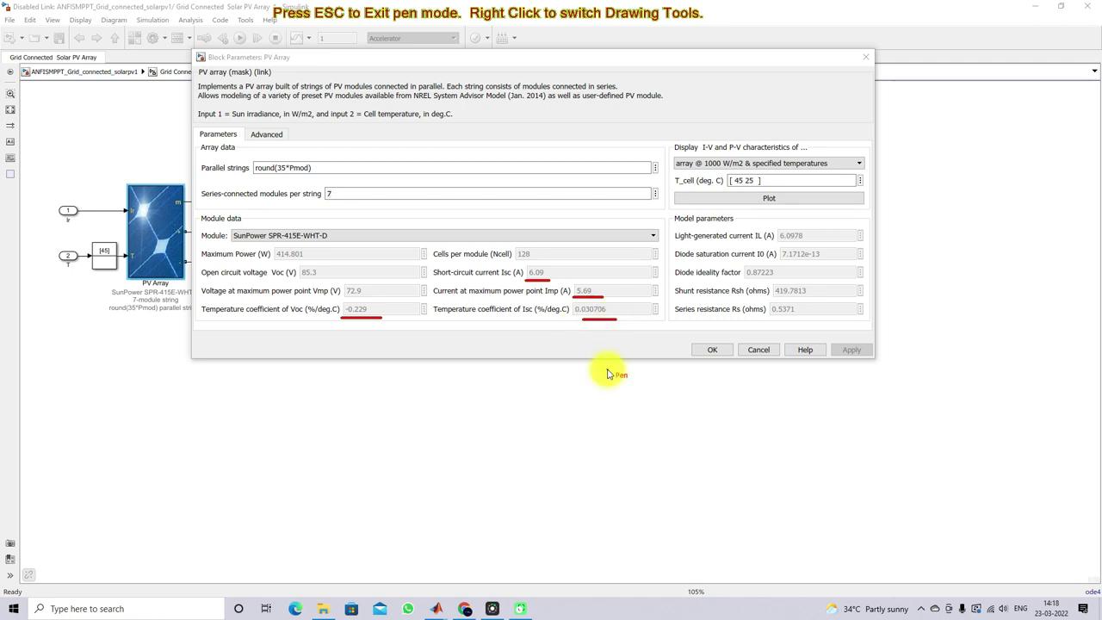
mouse_move(325, 182)
mouse_down()
mouse_move(329, 209)
mouse_move(332, 189)
mouse_up()
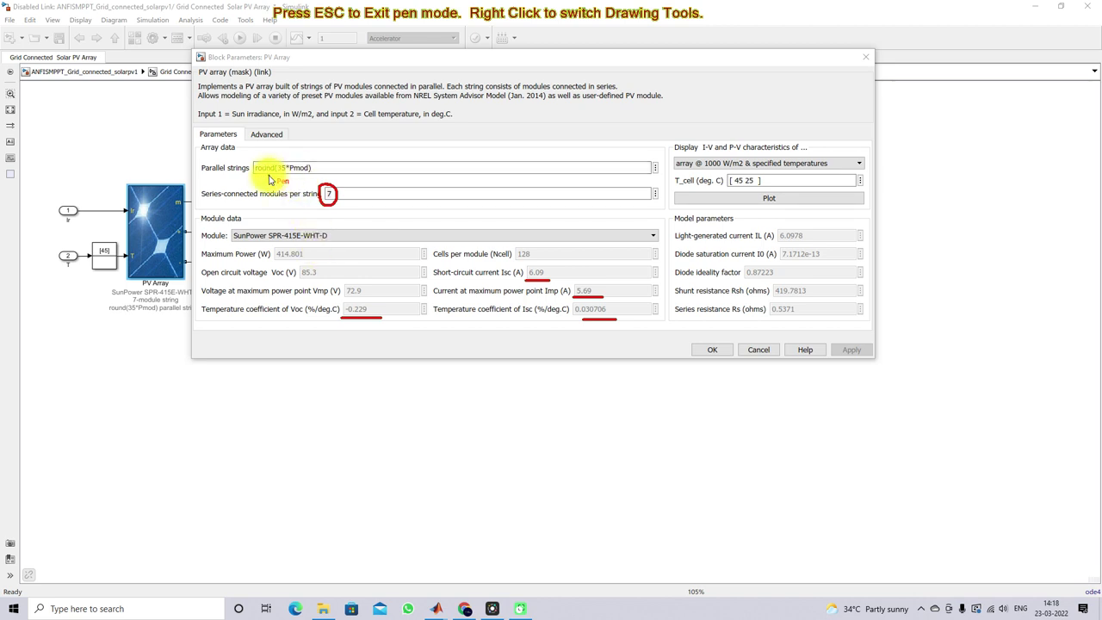
Clear the annotations and copy the round(35*Pmod) parallel strings expression for MATLAB
key(Escape)
triple_click(320, 167)
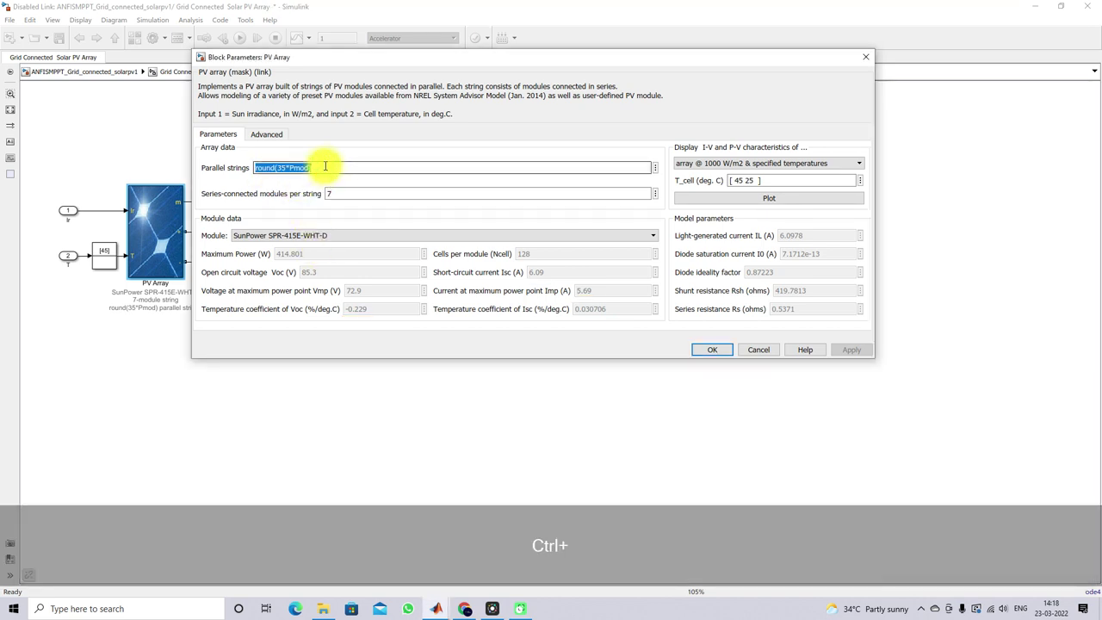
click(436, 609)
Evaluate round(35*0.41) in the MATLAB Command Window and copy the resulting 14
click(308, 565)
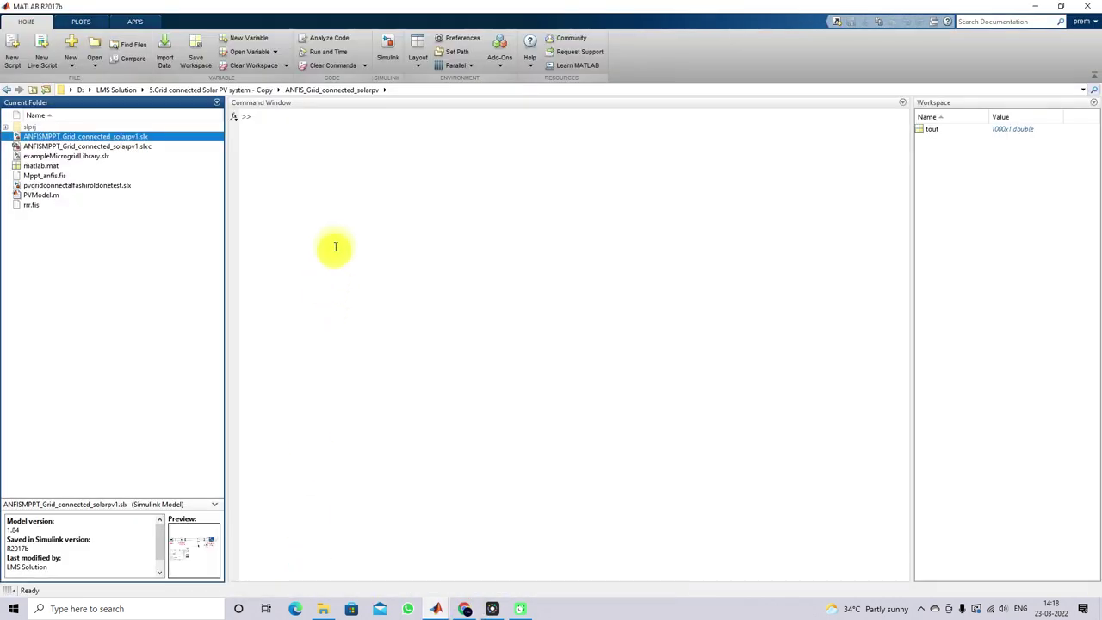
text(round(35*Parallel))
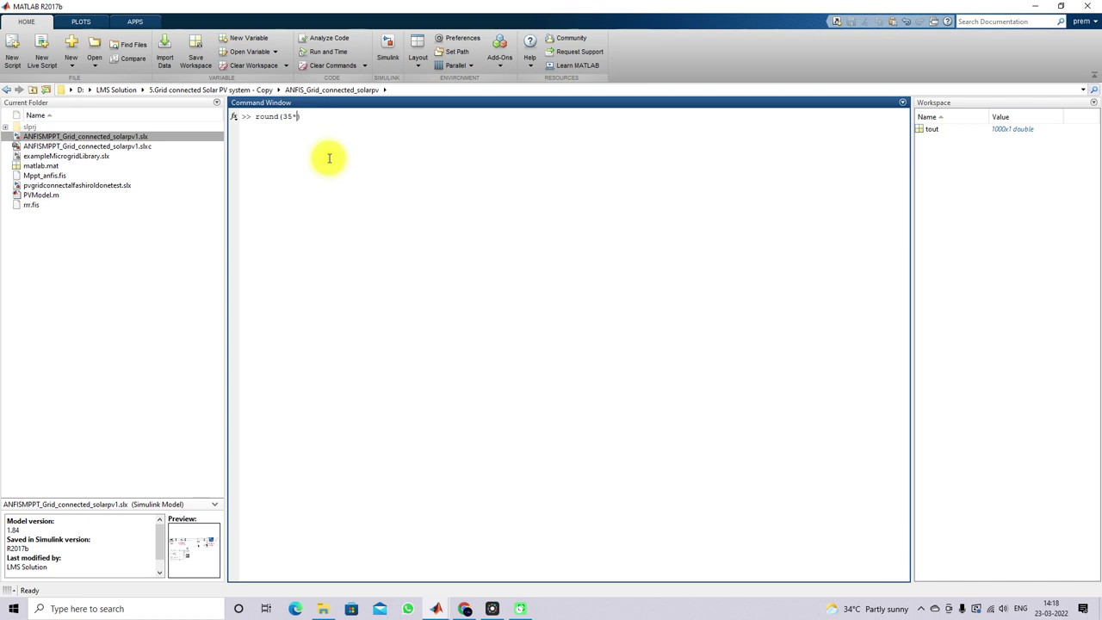
key(Return)
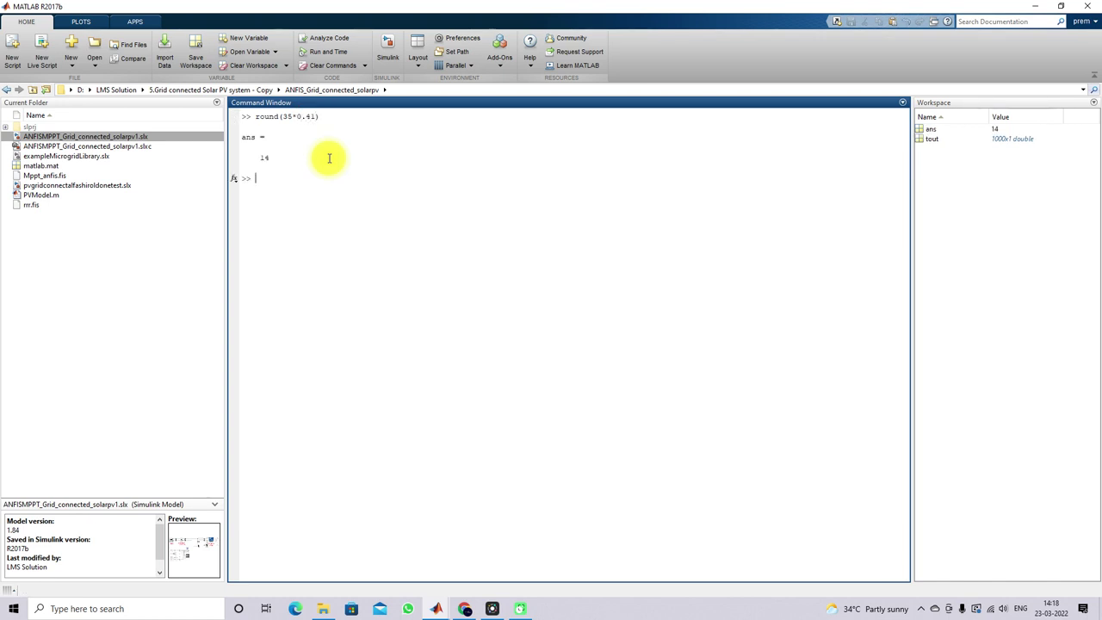
drag(258, 158, 281, 159)
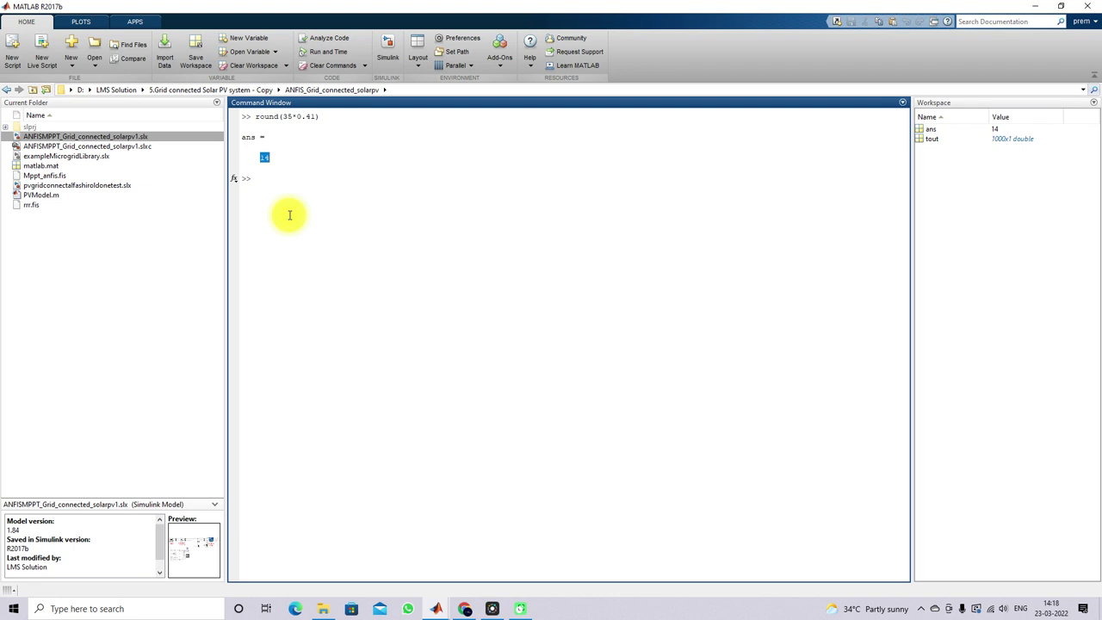
key(ctrl+c)
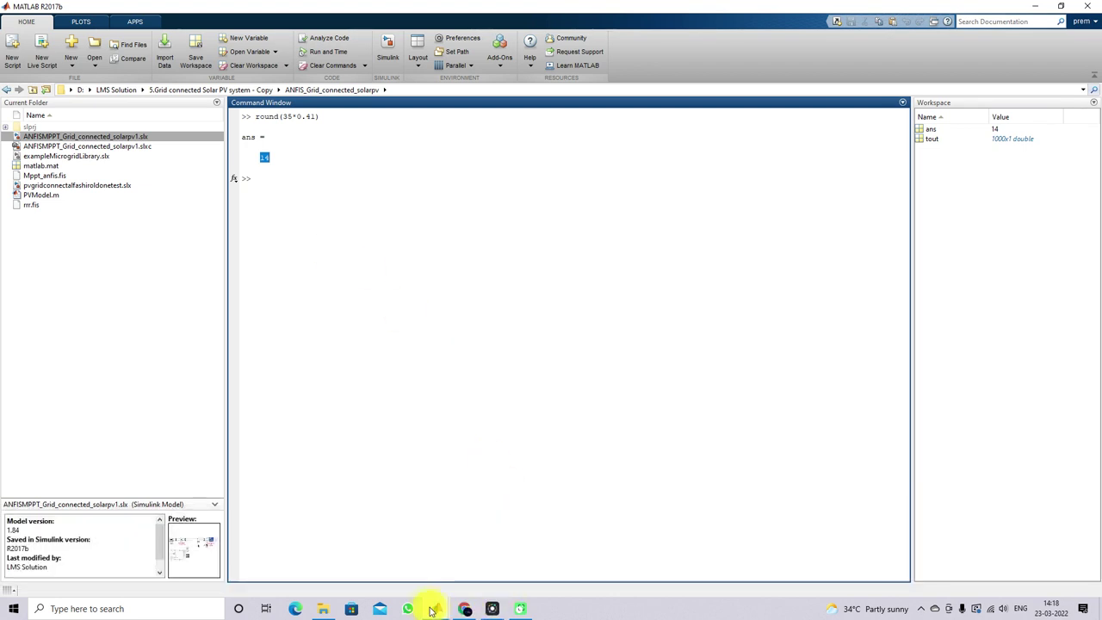
Paste 14 into the PV Array's Parallel strings field and apply it
mouse_move(432, 603)
click(409, 551)
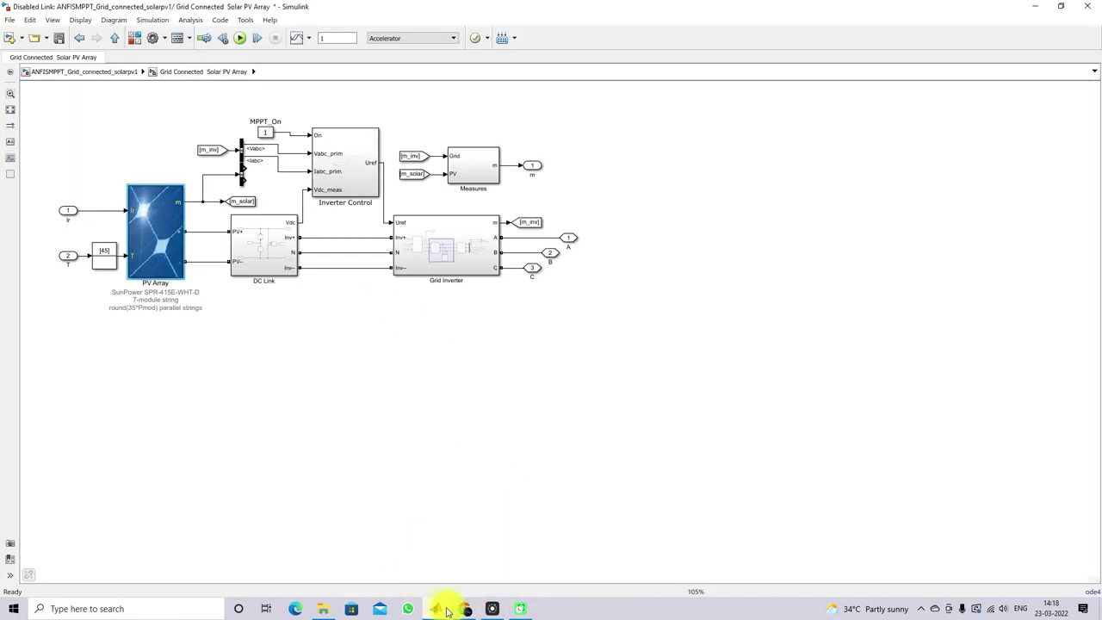
click(637, 551)
key(ctrl+v)
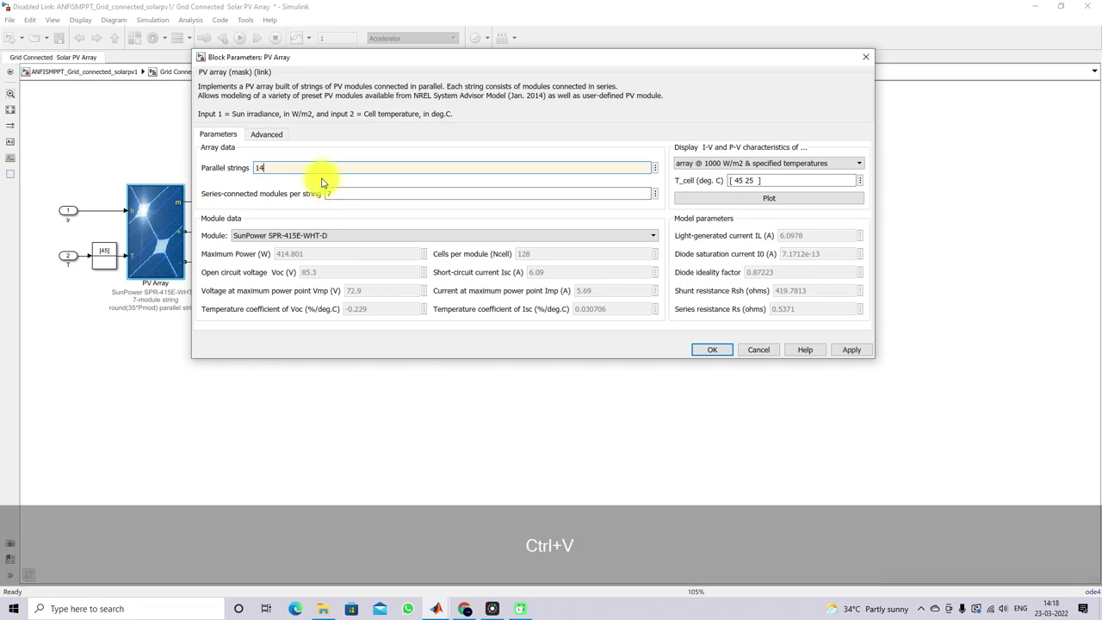
click(847, 350)
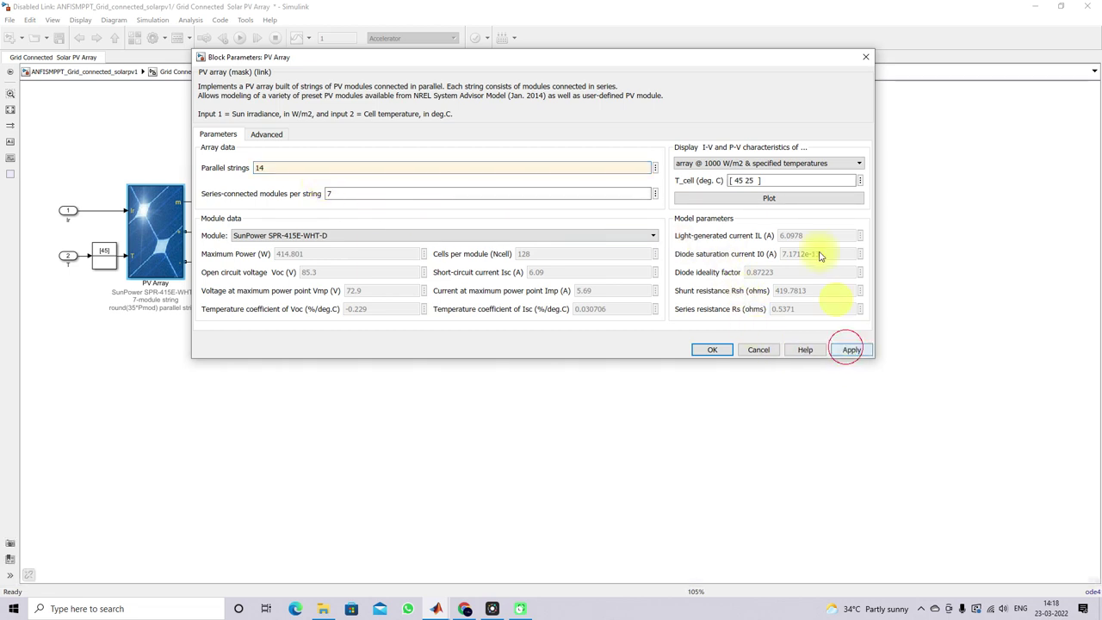
Plot the I-V and P-V curves for 'array @ 25 deg.C & specified irradiances'
click(775, 198)
click(754, 9)
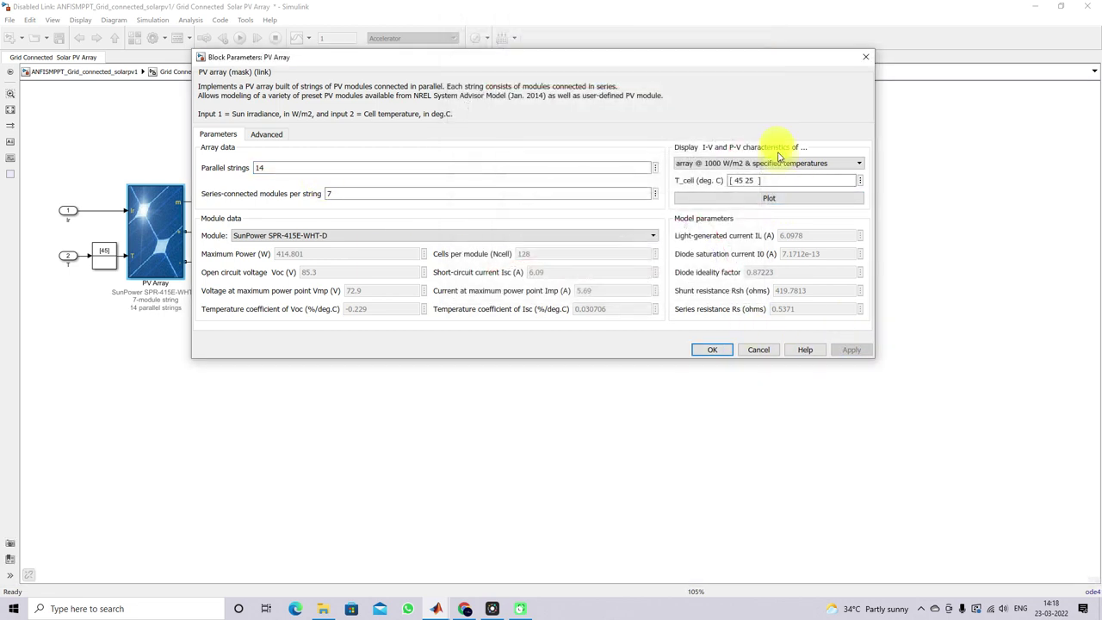
click(763, 165)
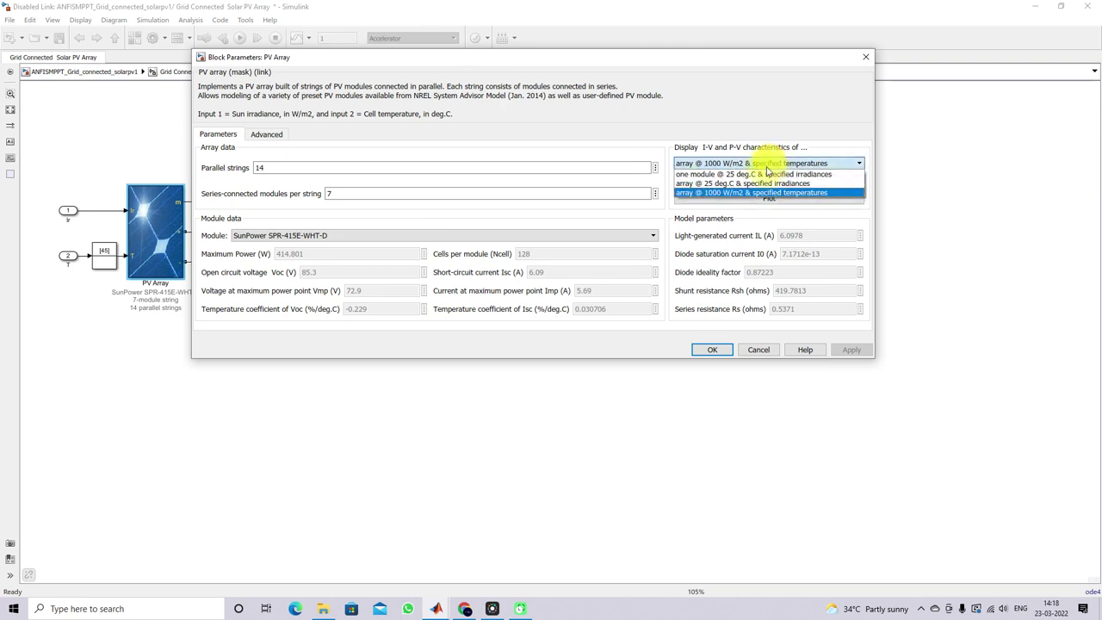
click(743, 184)
click(770, 198)
Place data tips on the 1, 0.5 and 0.1 kW/m² P-V curve peaks, then close the figure
click(580, 40)
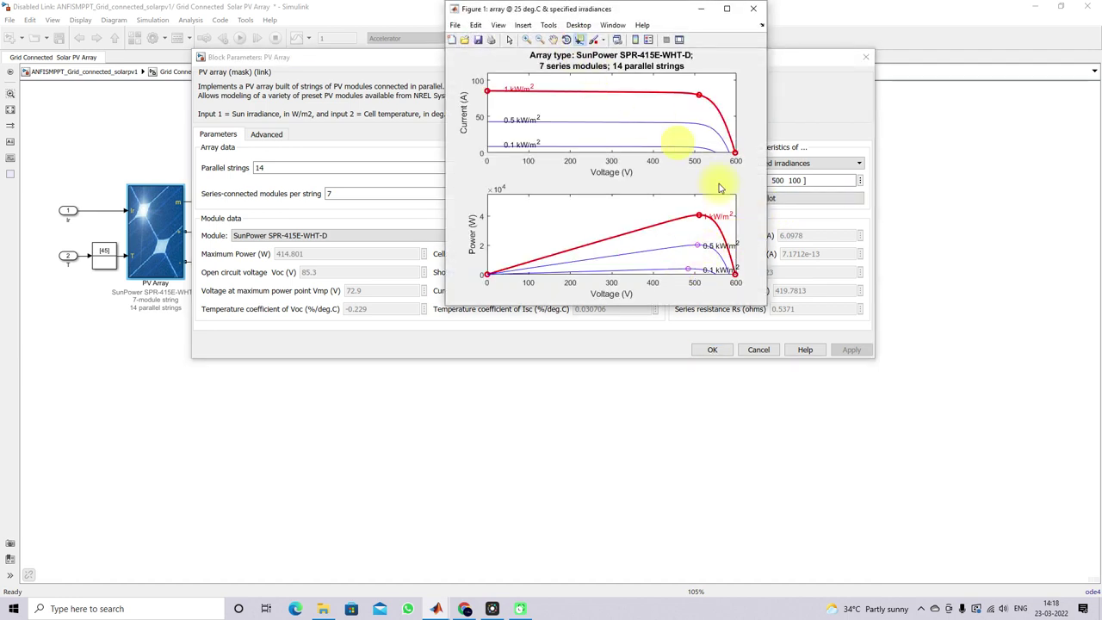
click(699, 228)
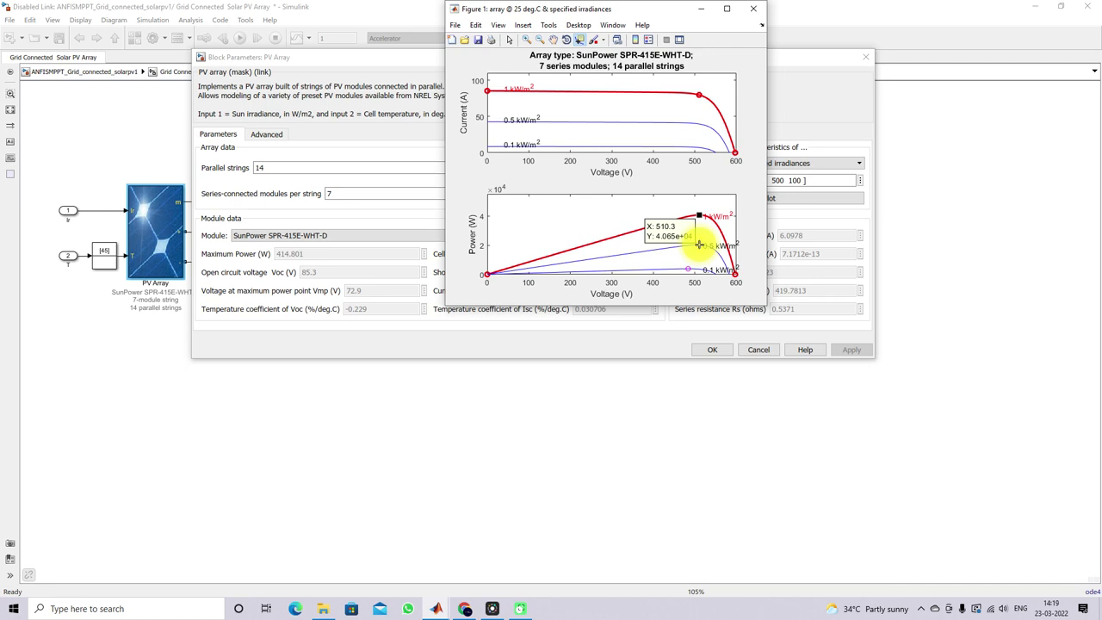
click(697, 245)
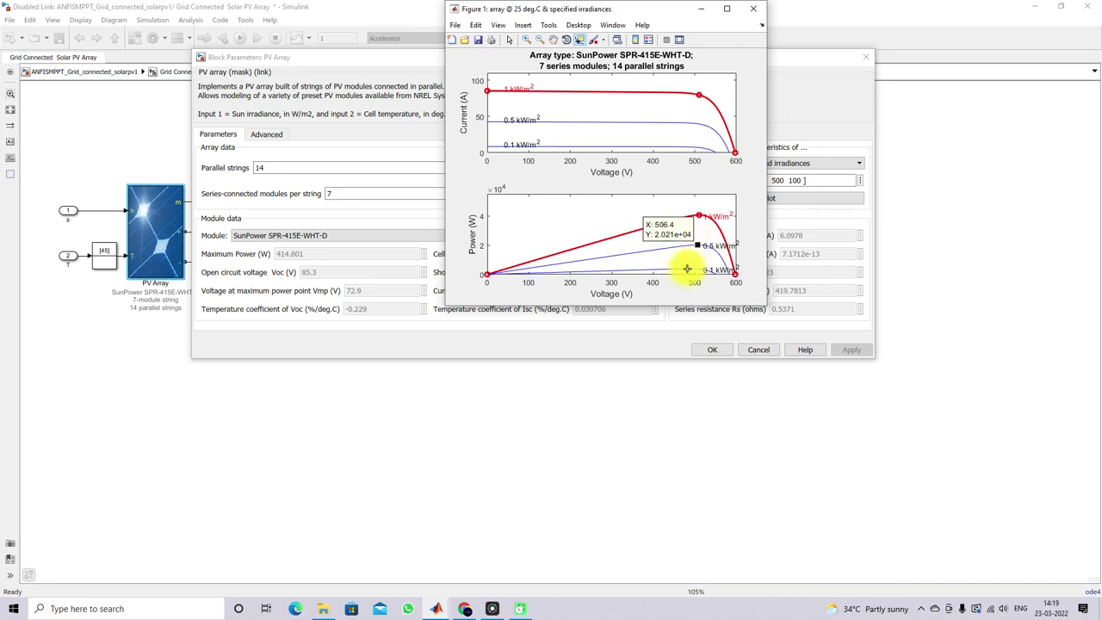
click(687, 270)
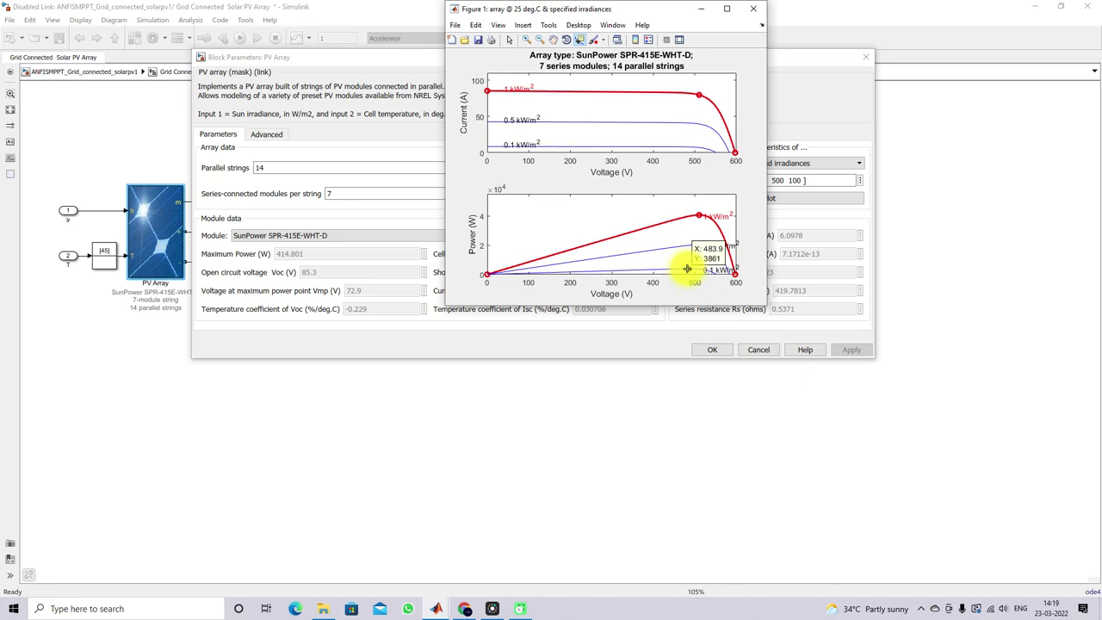
click(754, 8)
Confirm the PV Array settings, inspect the DC Link's C1 capacitor, then go back to the Solar PV Array diagram
click(749, 351)
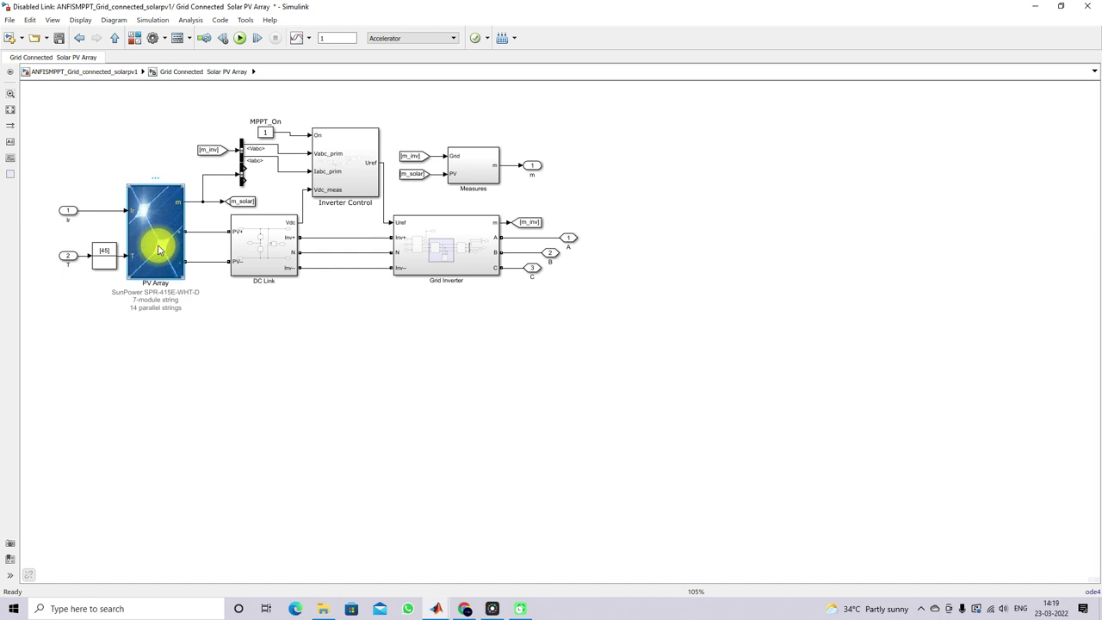
double_click(258, 250)
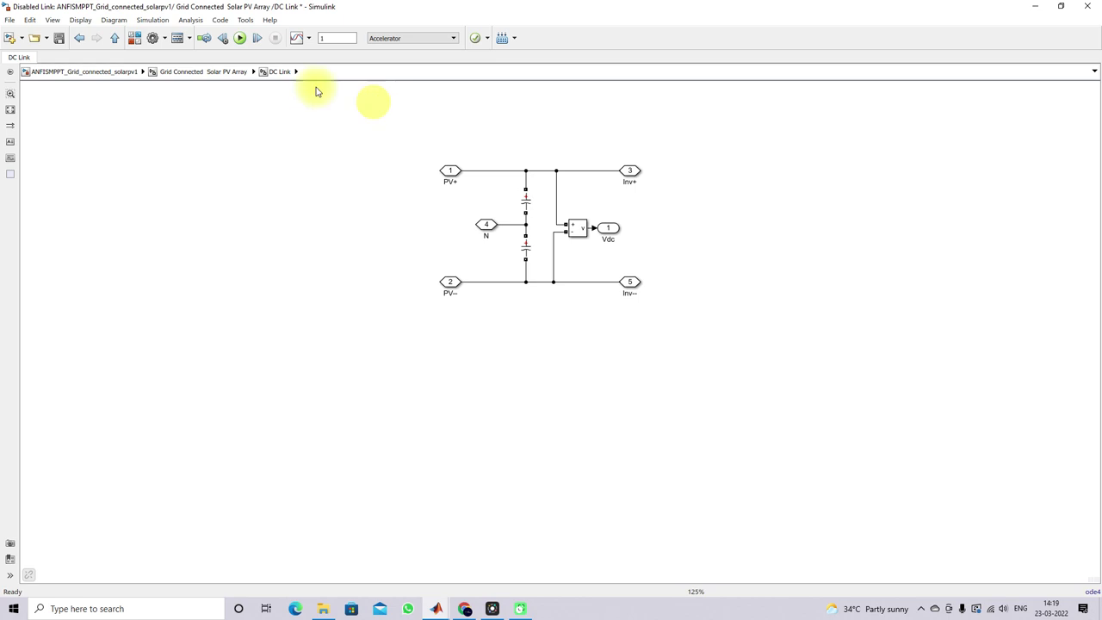
double_click(525, 201)
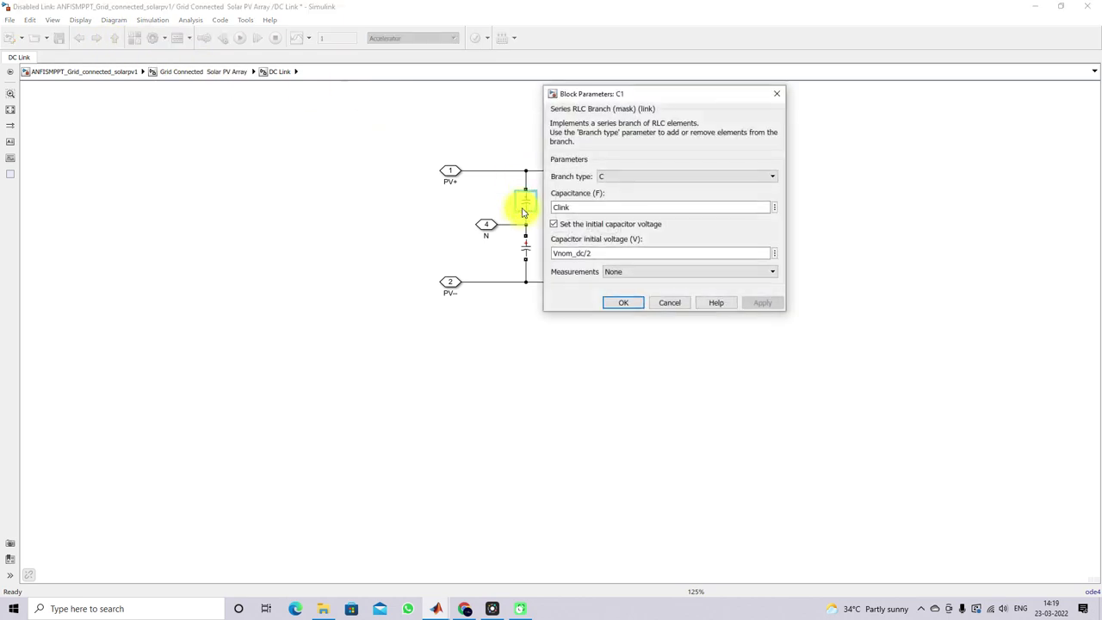
click(613, 302)
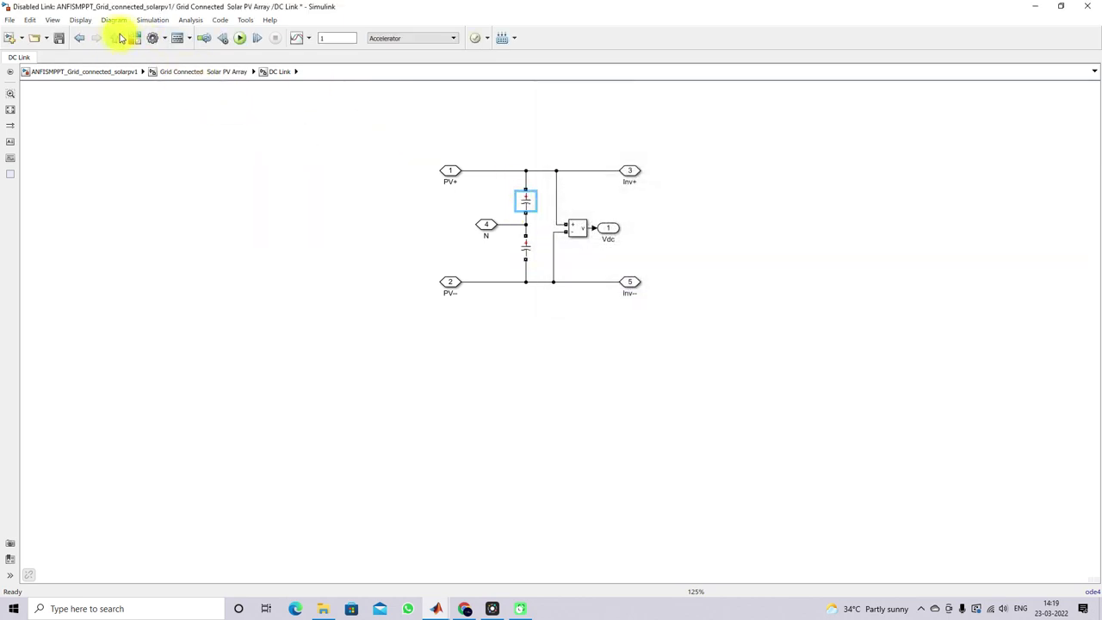
click(114, 38)
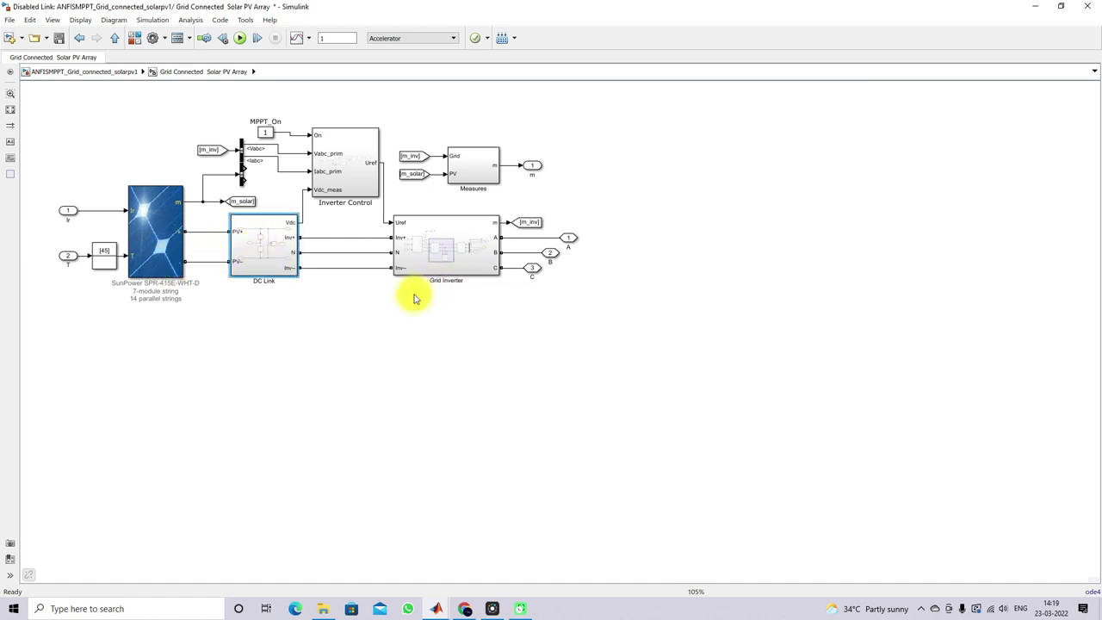
double_click(423, 266)
click(101, 248)
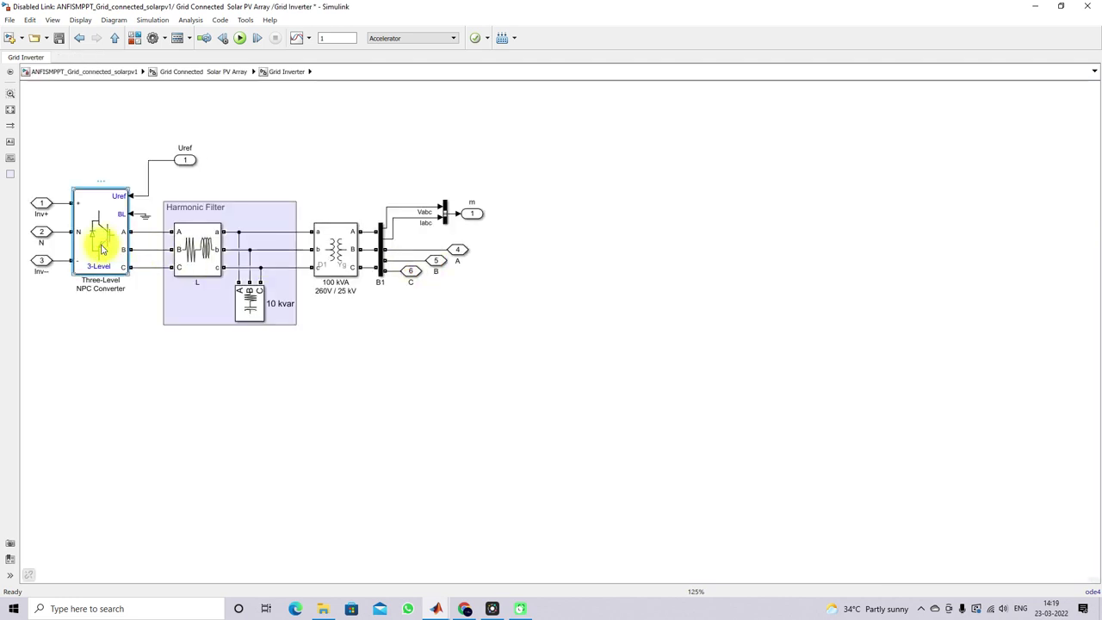
click(209, 247)
click(259, 303)
click(195, 251)
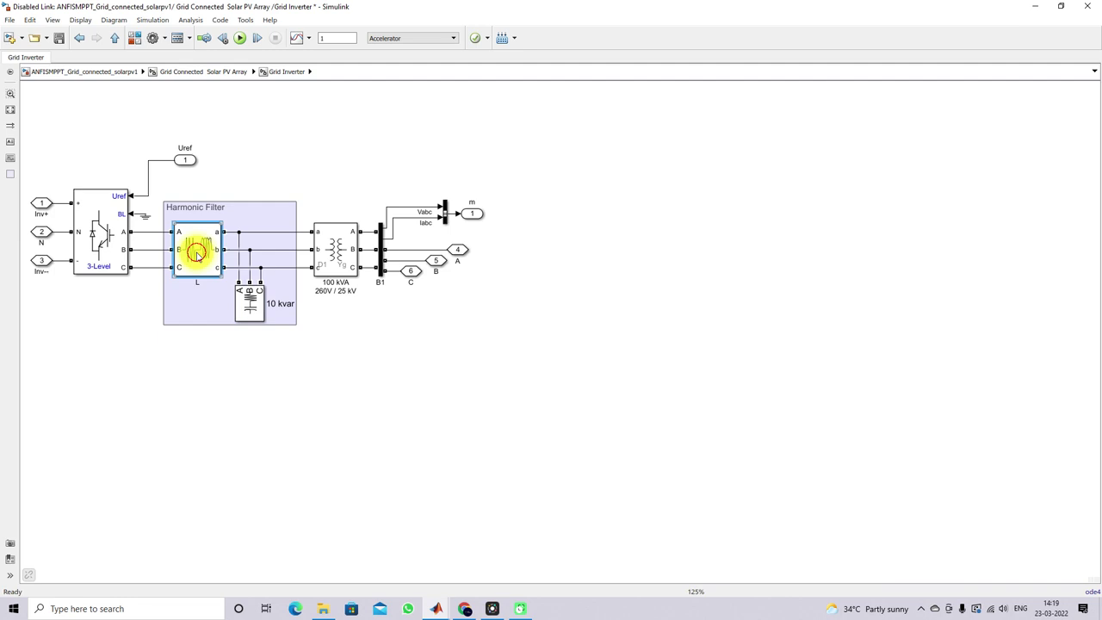
click(252, 300)
click(330, 265)
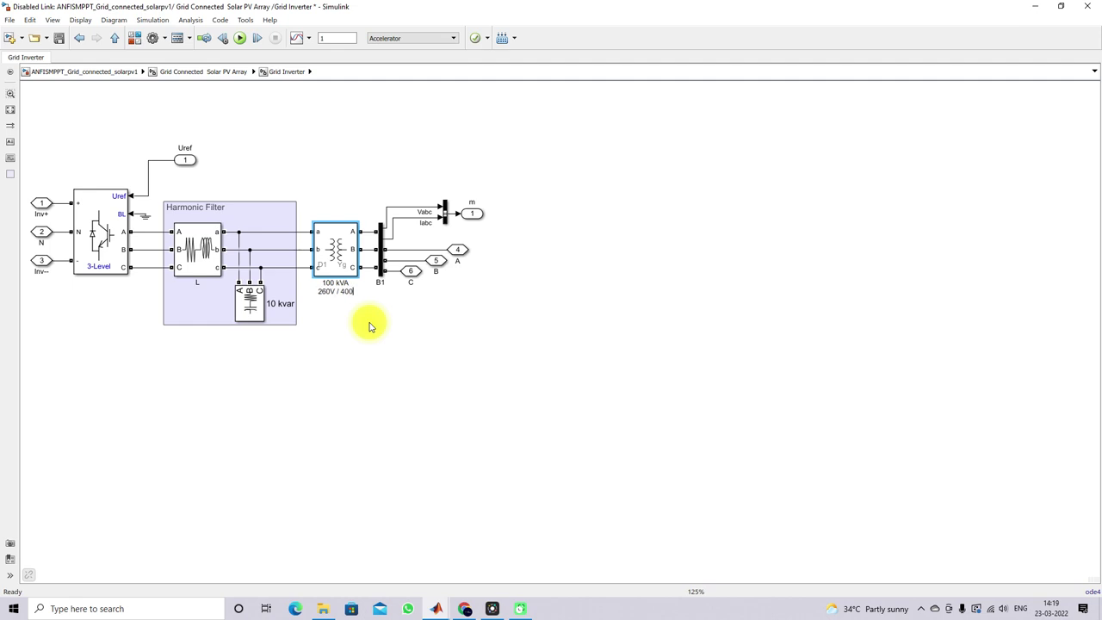
click(370, 325)
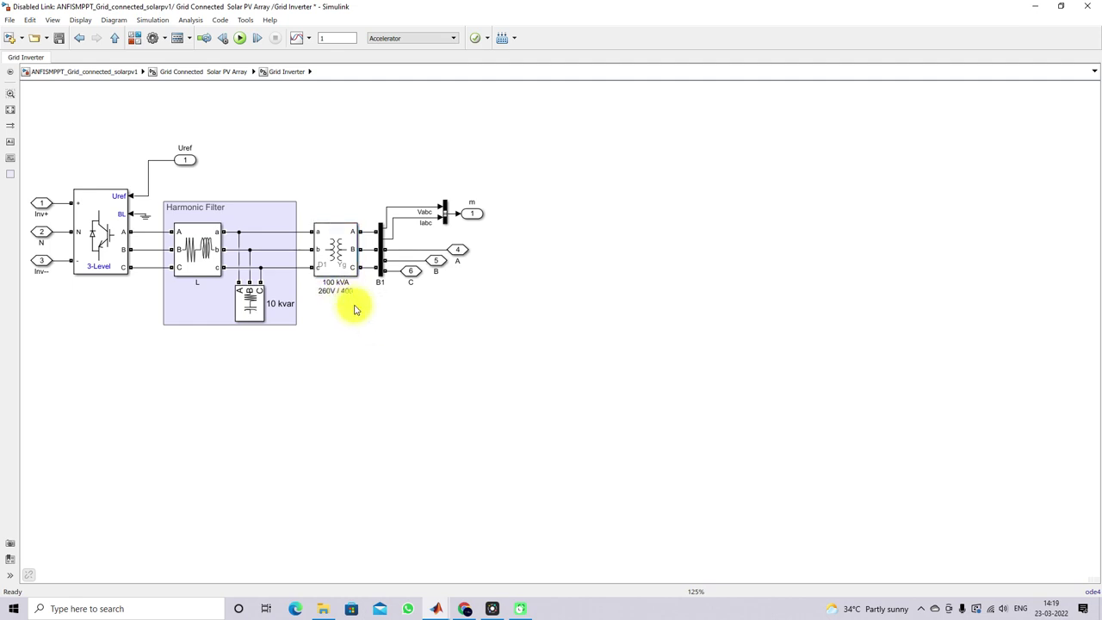
click(80, 38)
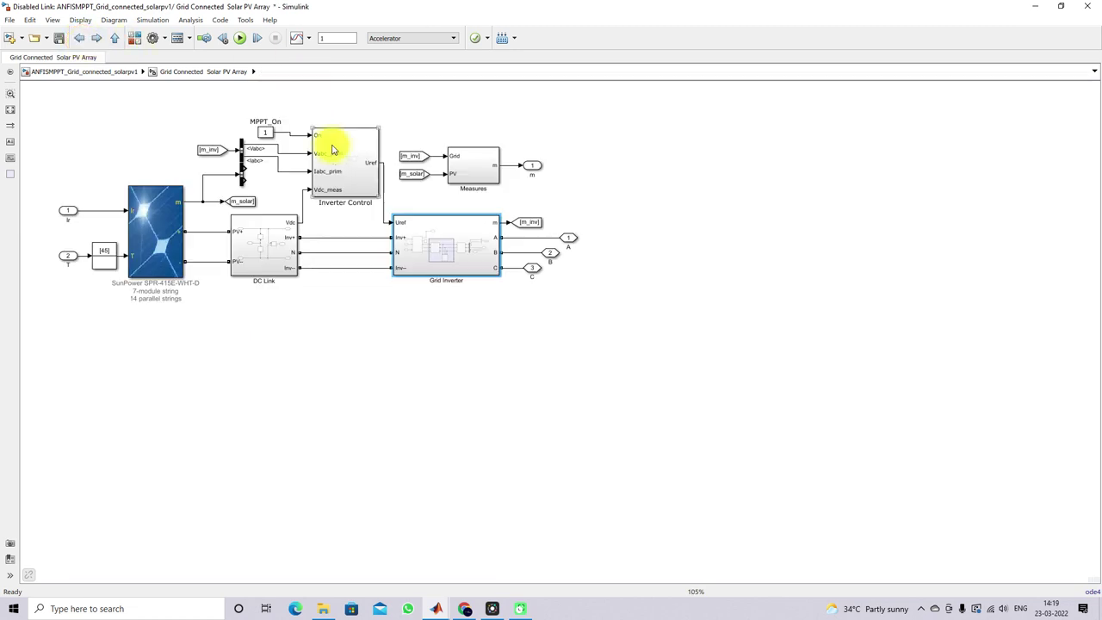
Delete the ANFIS block inside the Inverter Control subsystem
double_click(333, 172)
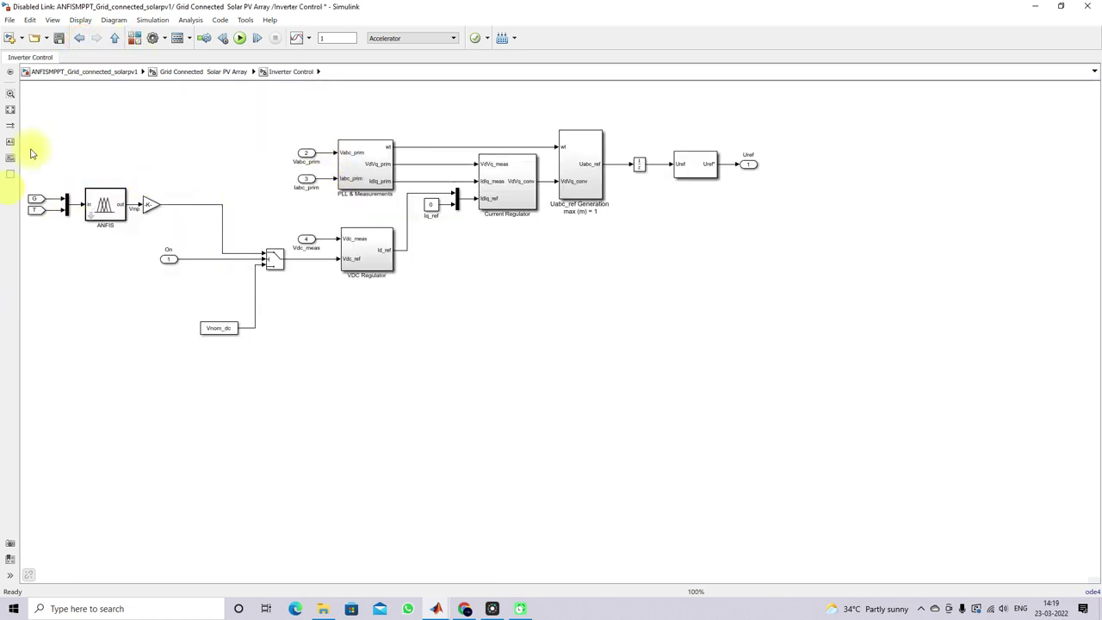
click(116, 38)
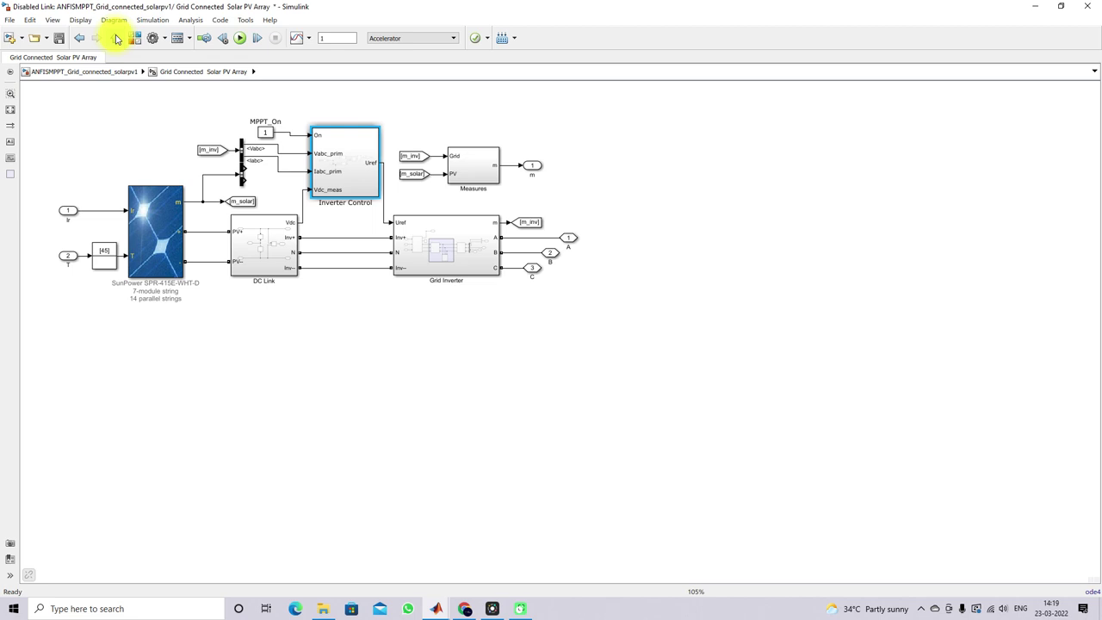
double_click(345, 189)
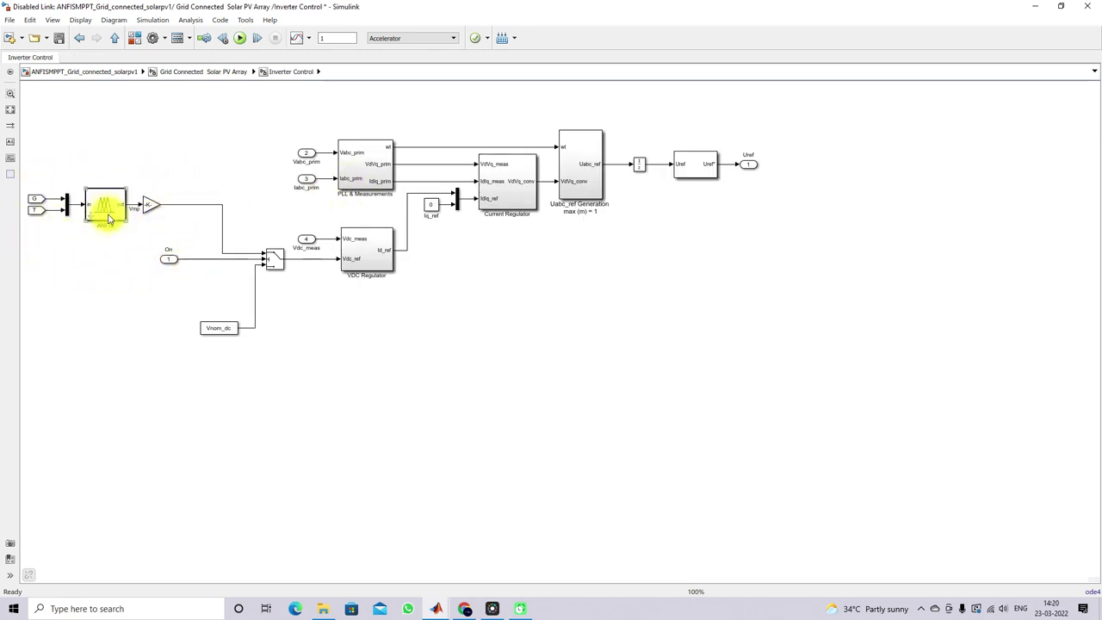
key(Delete)
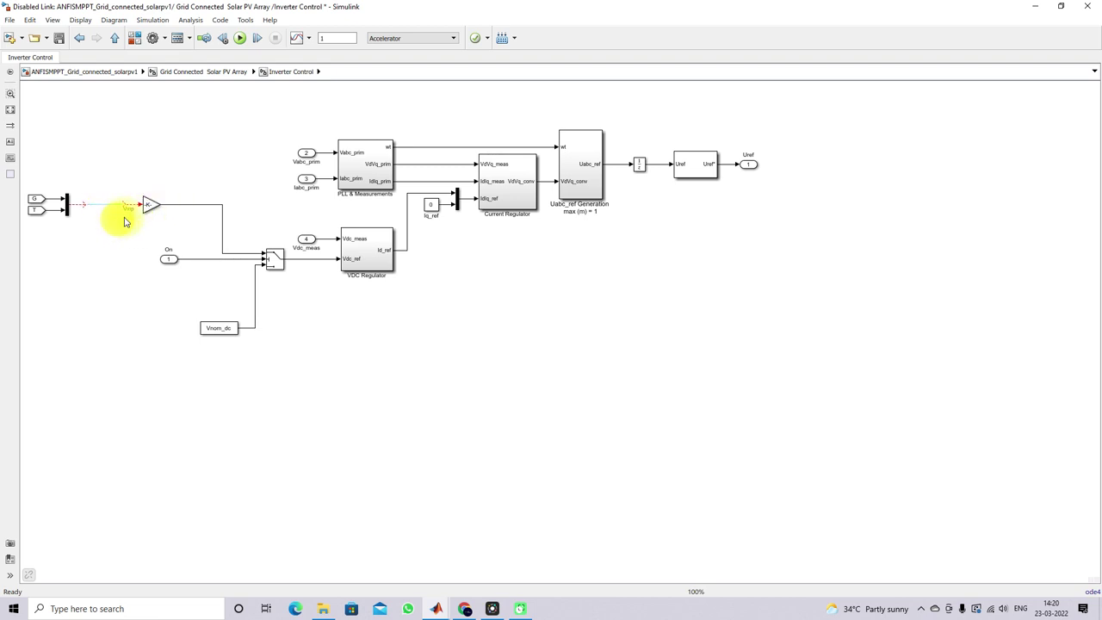
click(89, 72)
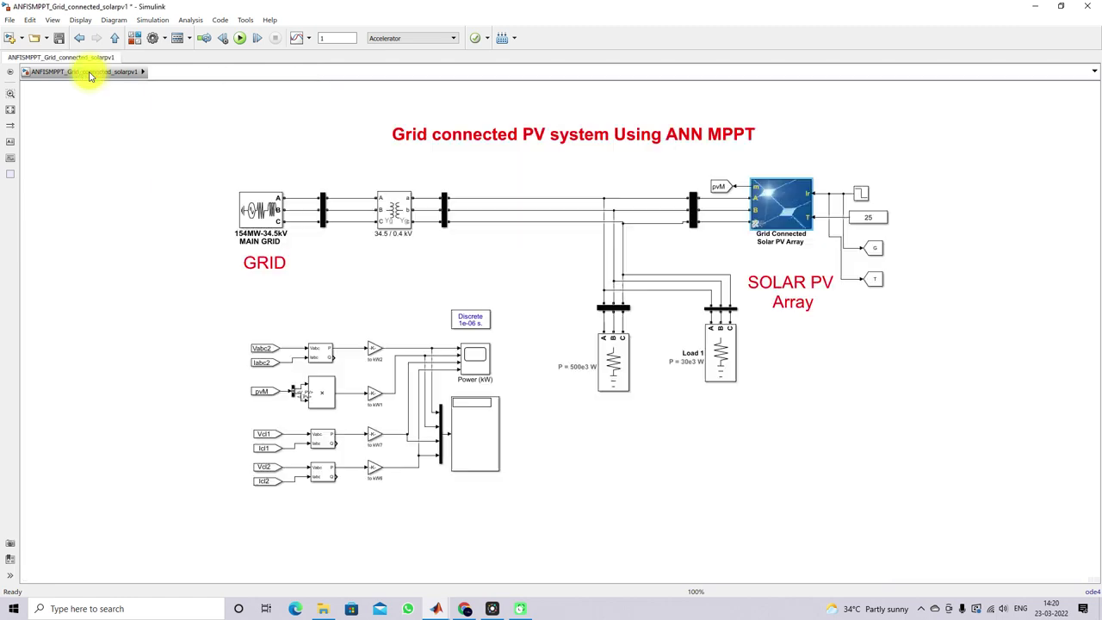
click(886, 251)
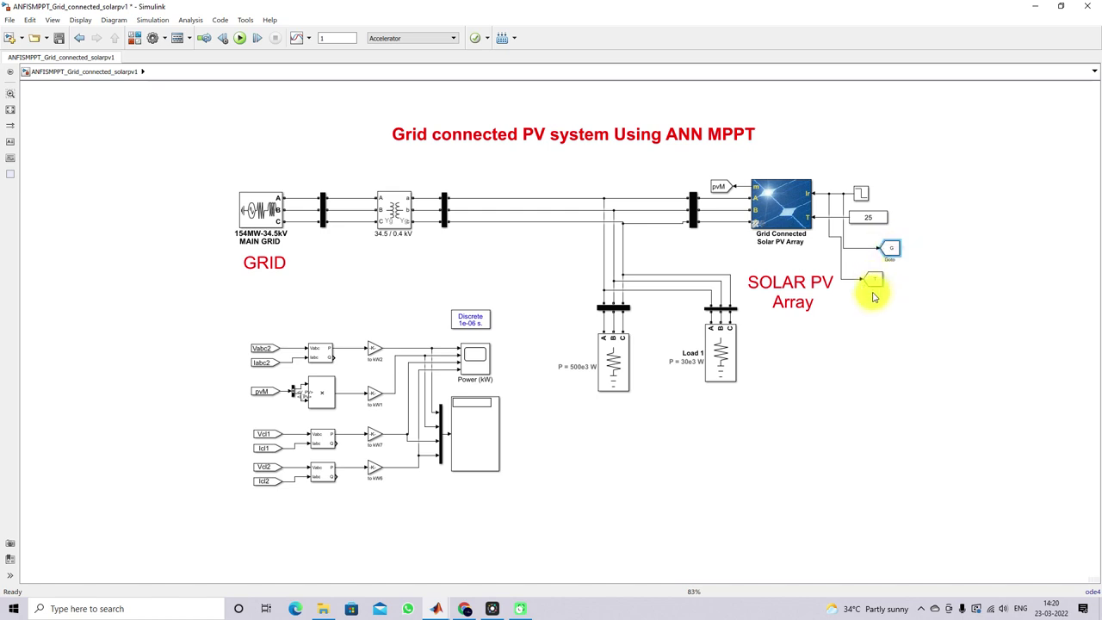
double_click(761, 226)
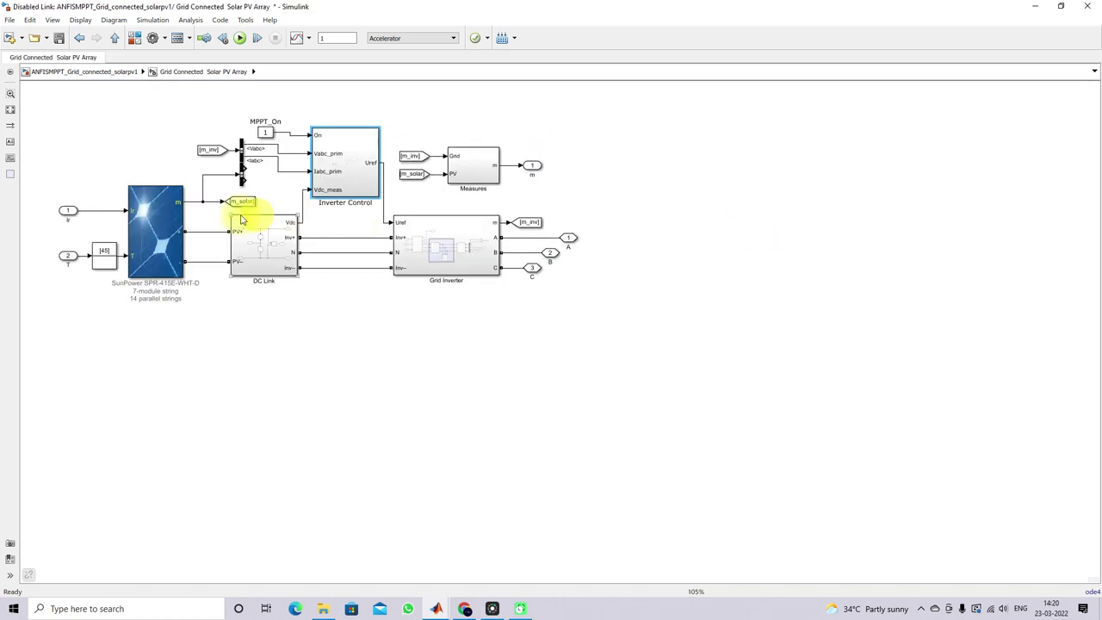
double_click(298, 167)
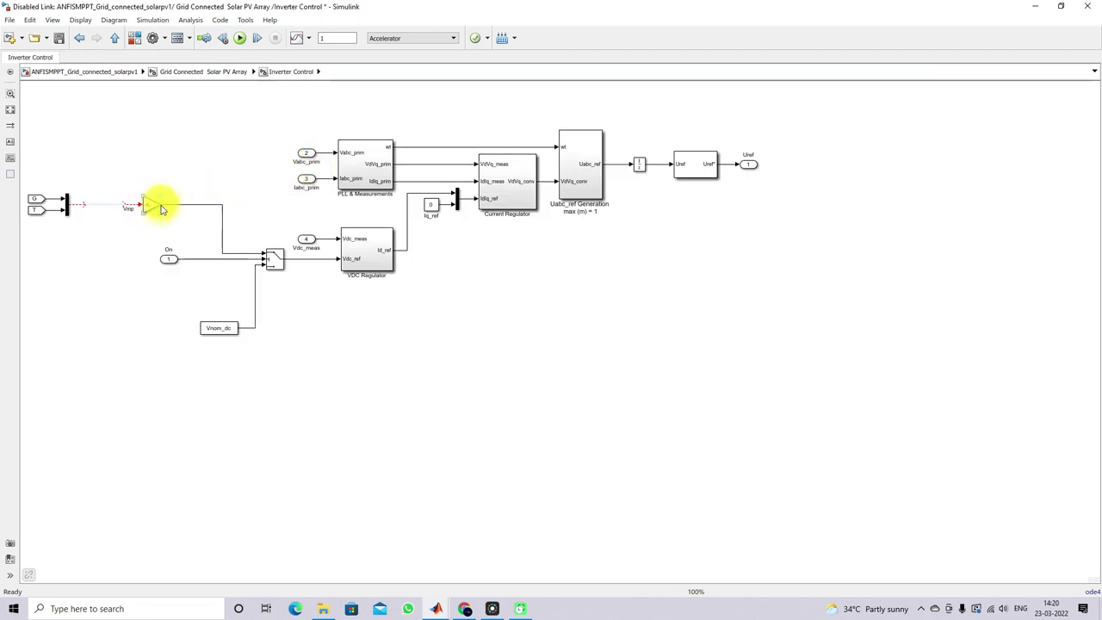